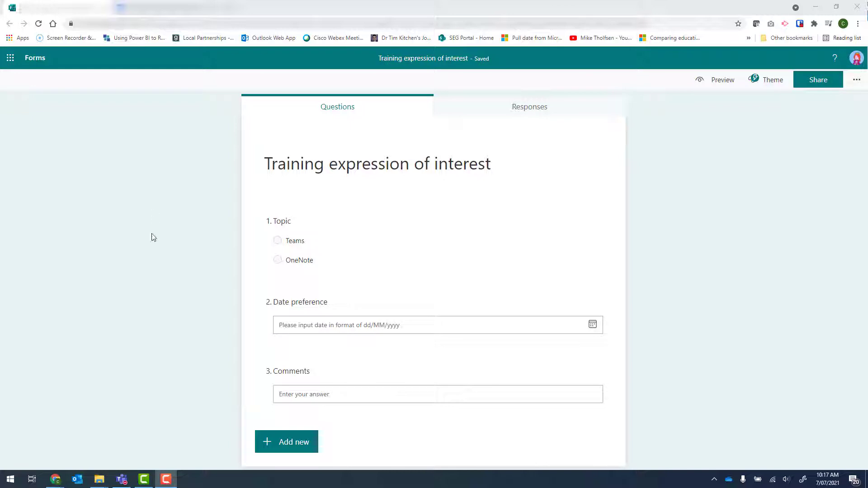
Switch to Teams and open the General channel's Files in SharePoint.
left_click(121, 479)
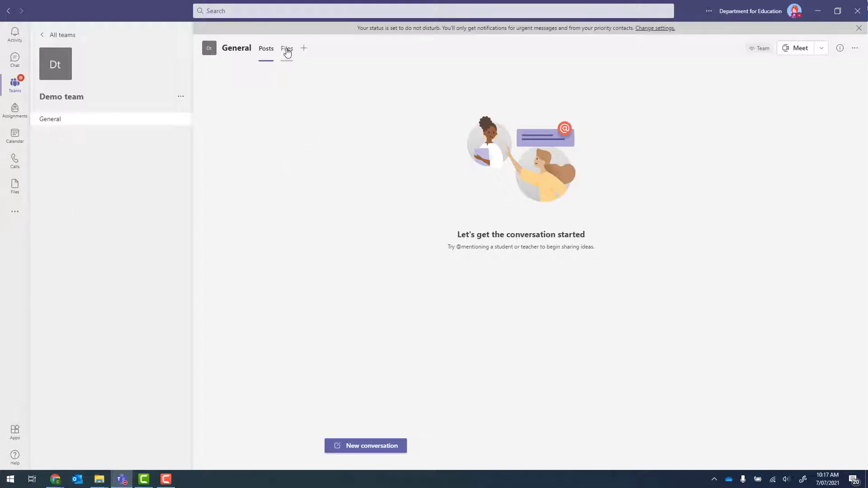
left_click(288, 53)
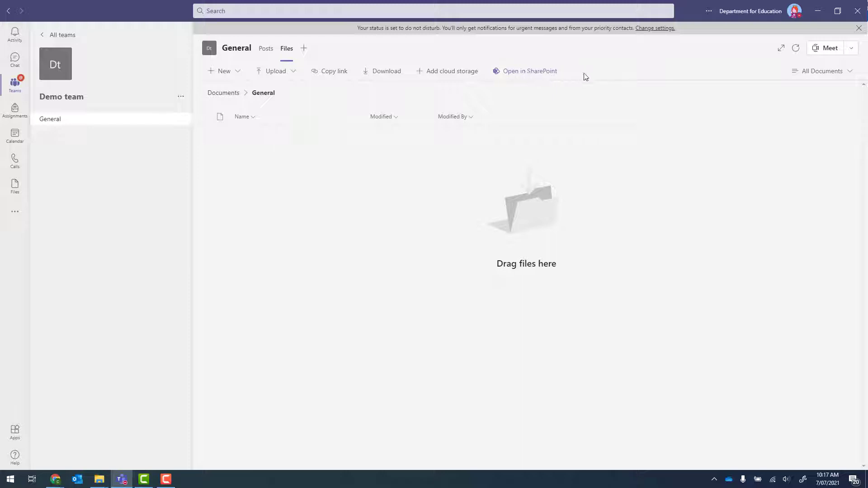
left_click(508, 72)
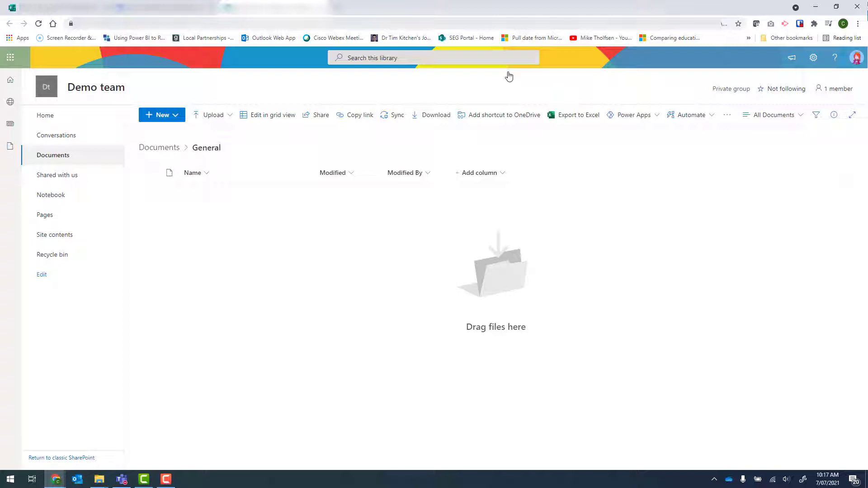
Save the Demo site's regional settings with Adelaide time zone and English (Australia) locale.
left_click(59, 241)
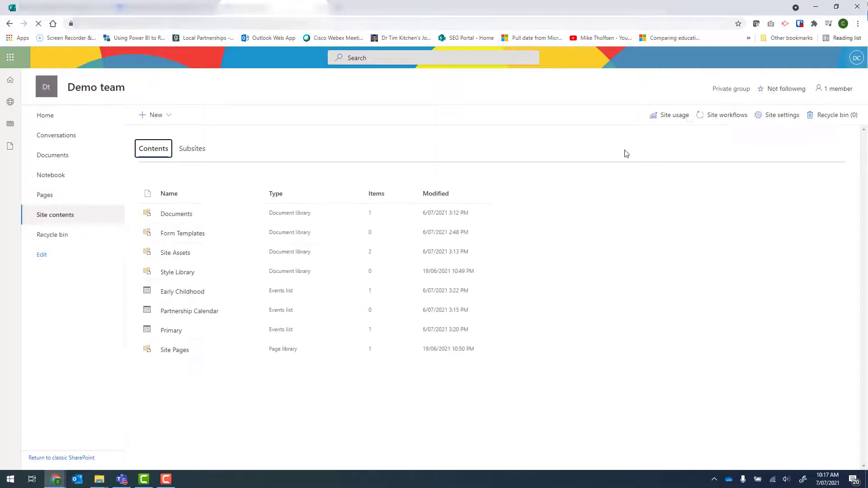
left_click(781, 121)
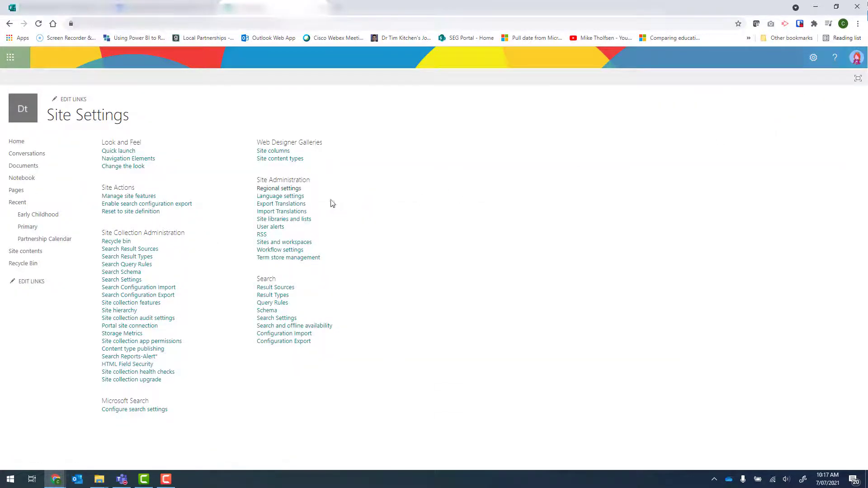
left_click(274, 190)
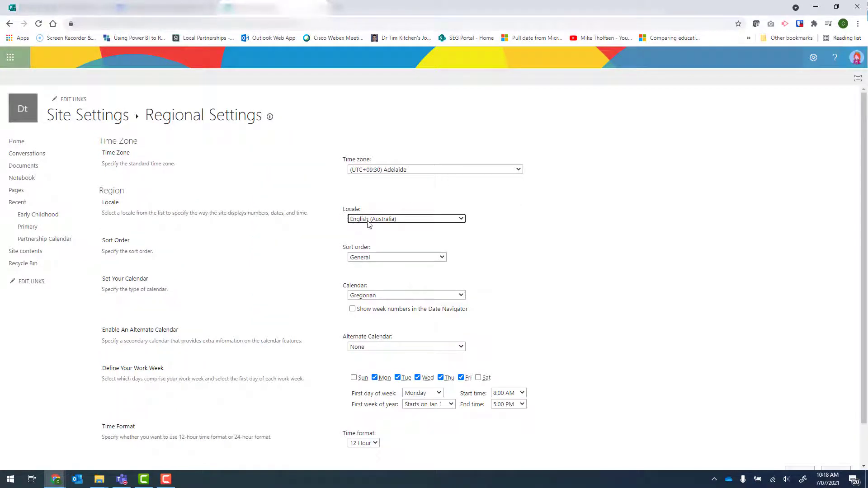
left_click(648, 242)
scroll(648, 238, "down", 1)
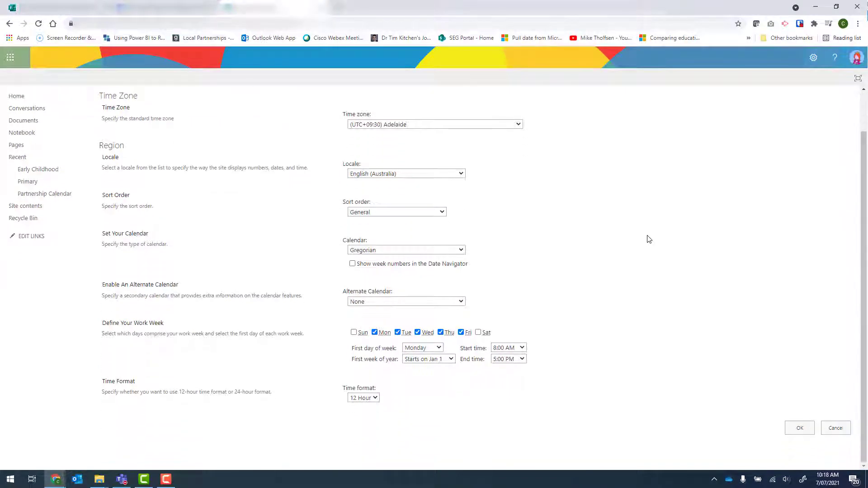
left_click(794, 433)
scroll(699, 277, "up", 1)
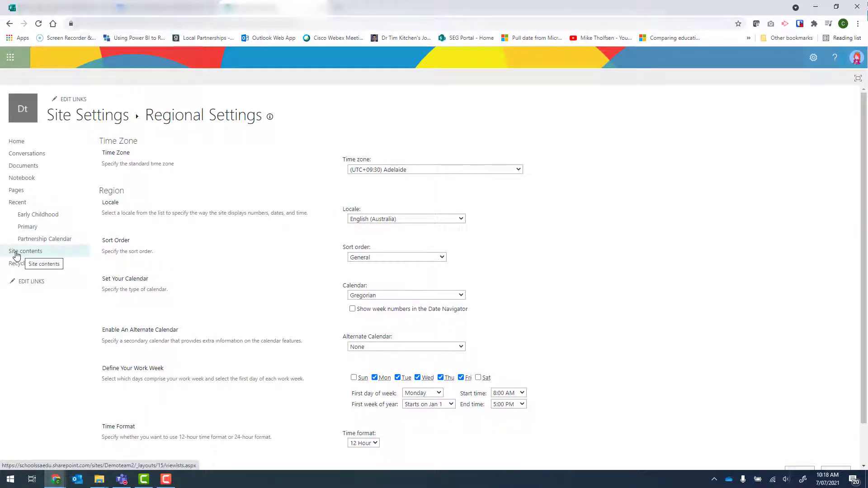
Start a new blank list from the site's contents.
left_click(16, 253)
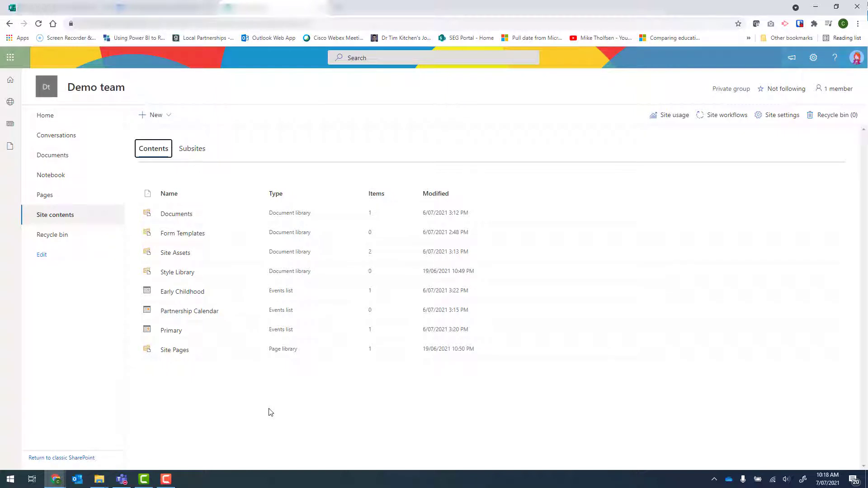
left_click(161, 116)
left_click(163, 134)
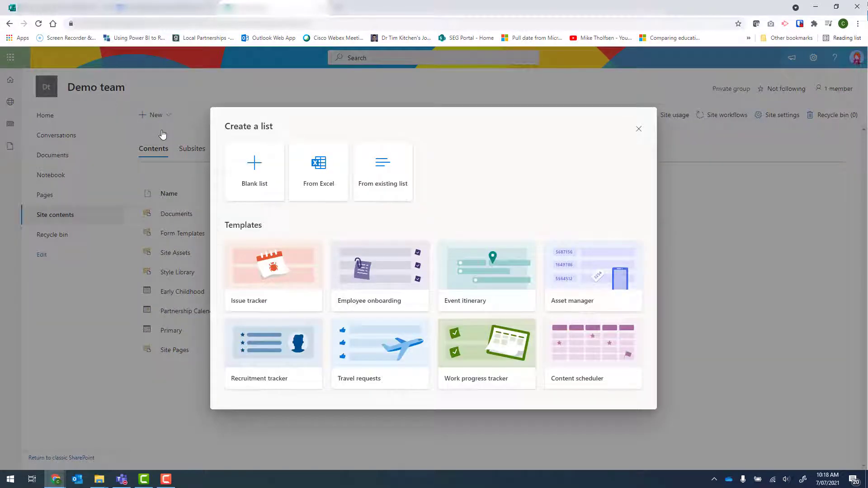
left_click(258, 169)
left_click(259, 169)
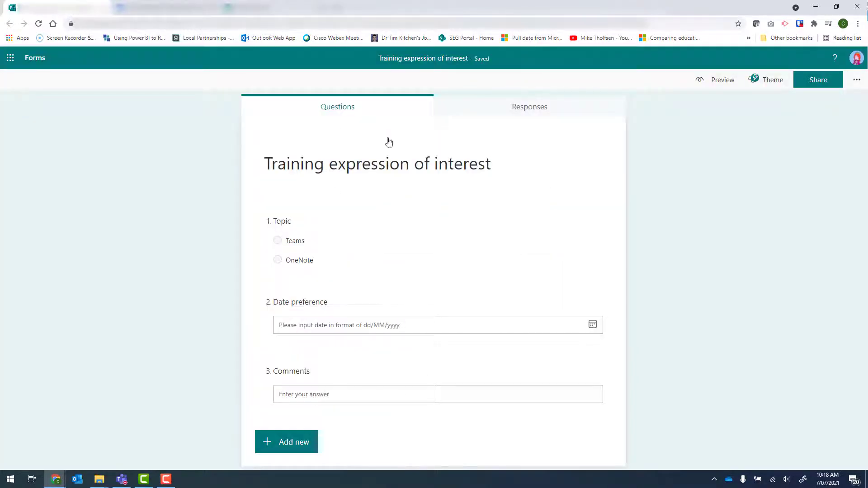
Create the list 'Training expression of interest responses', hidden from site navigation.
left_click(414, 159)
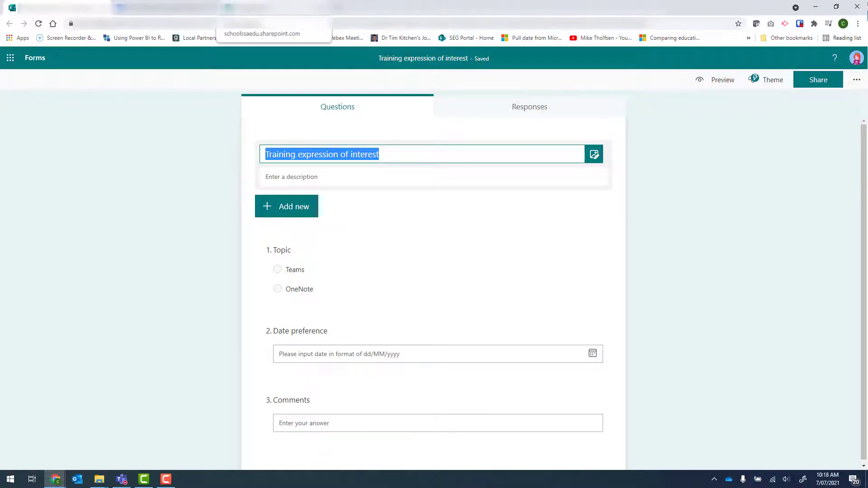
left_click(261, 8)
type("Training expression of interest")
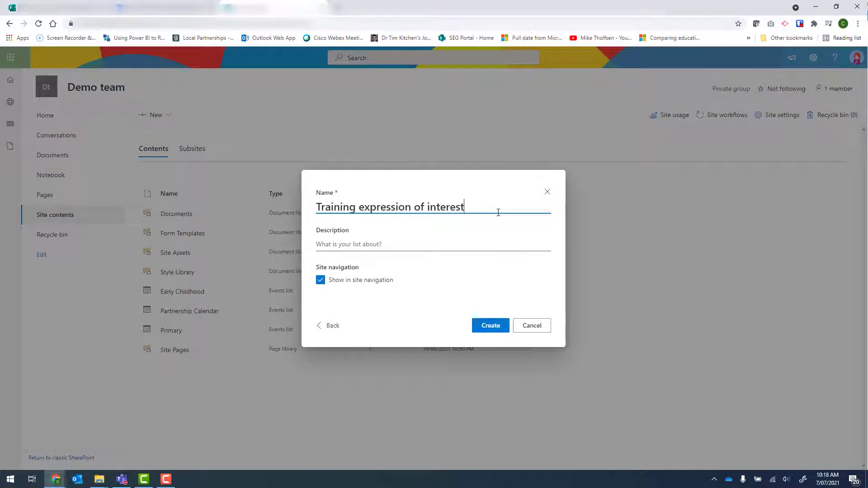
type(" responses")
left_click(321, 282)
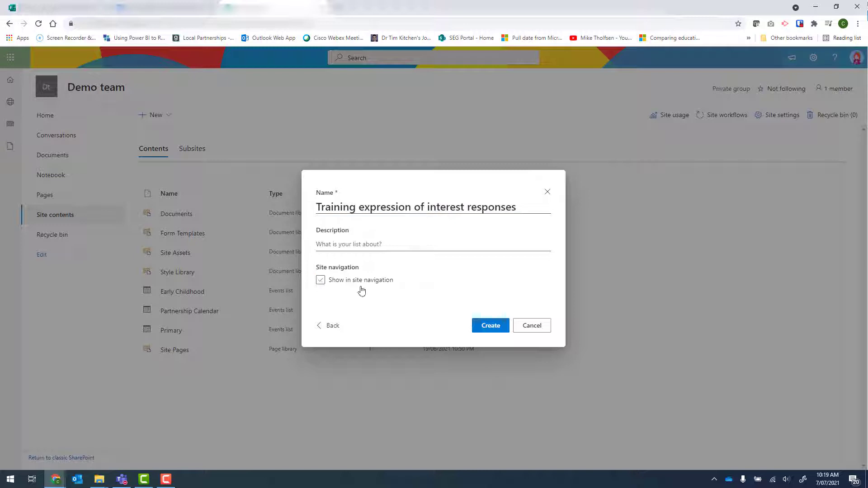
left_click(488, 328)
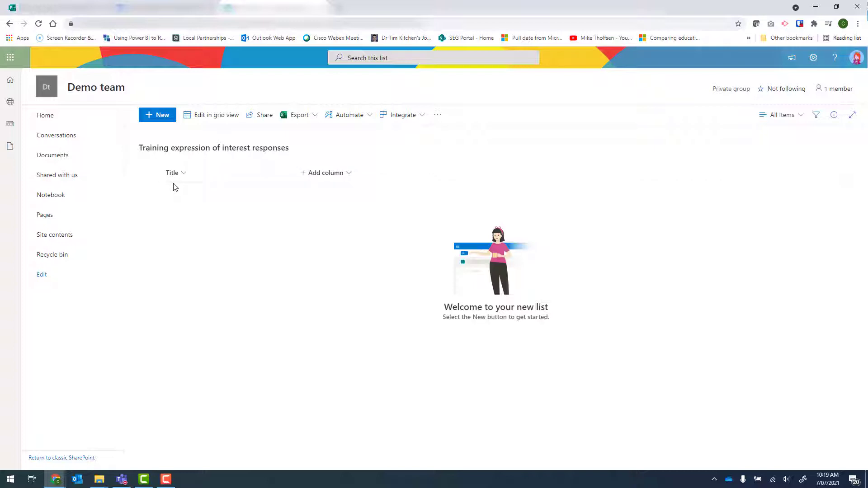
Open the responses list's settings from Site contents and start a new column.
left_click(63, 240)
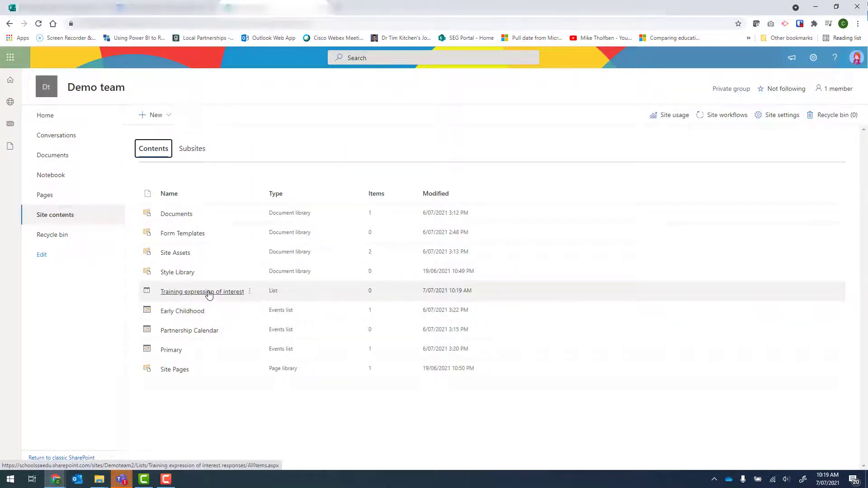
right_click(206, 293)
left_click(230, 316)
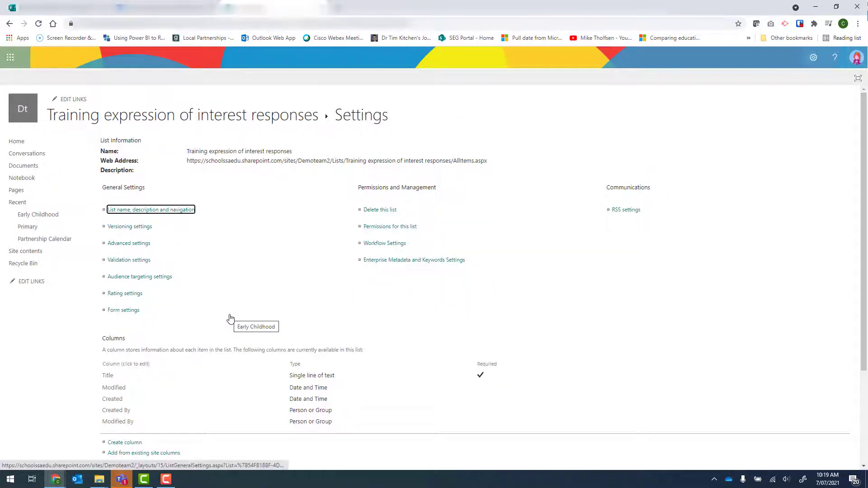
scroll(230, 332, "down", 3)
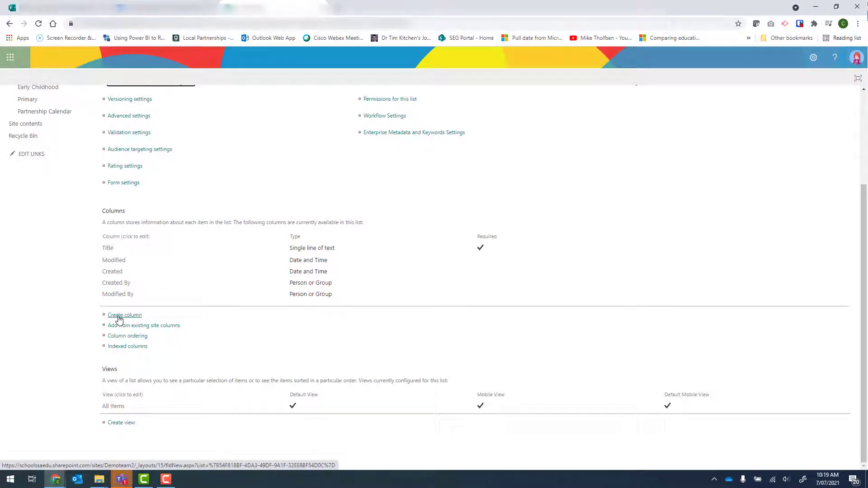
left_click(119, 316)
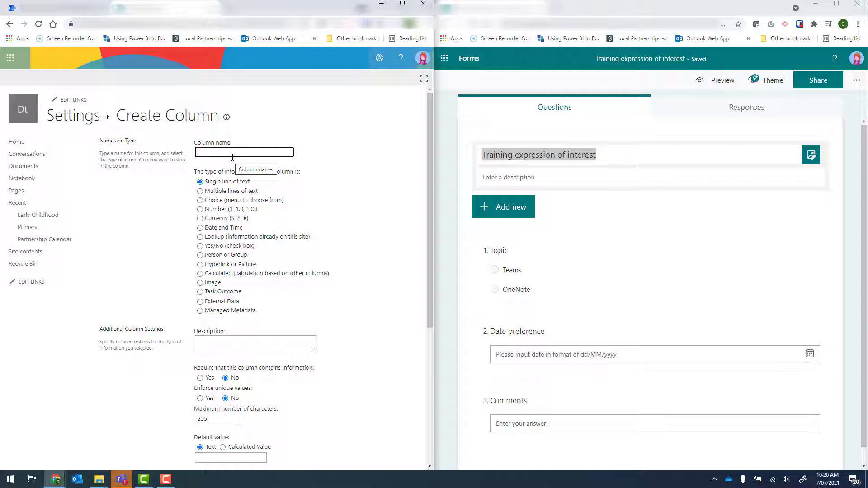
type("Name")
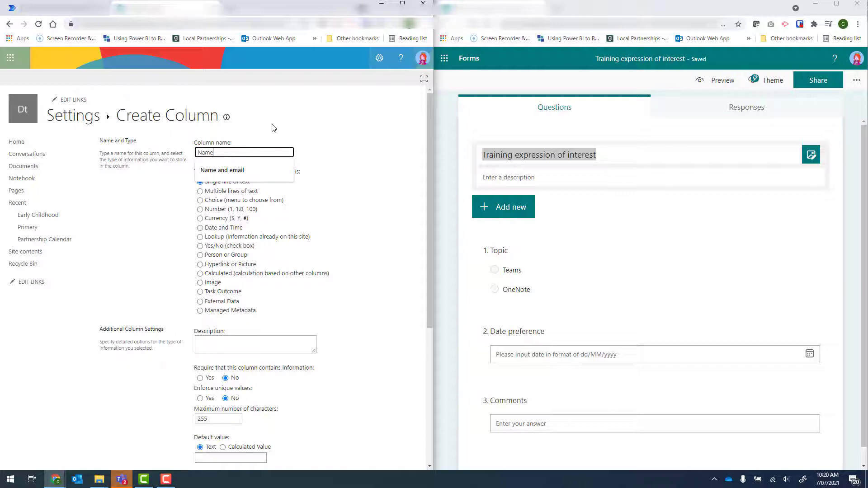
Save 'Name' as a single-line-of-text column.
left_click(273, 128)
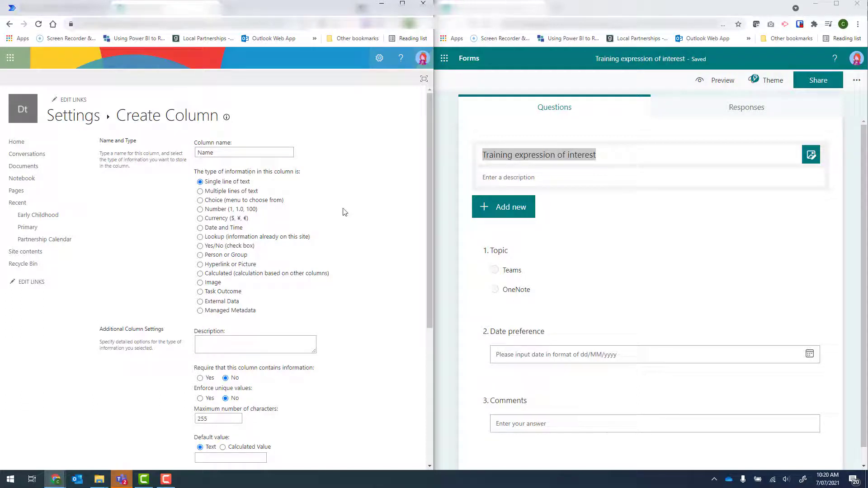
scroll(386, 249, "down", 2)
scroll(385, 249, "down", 2)
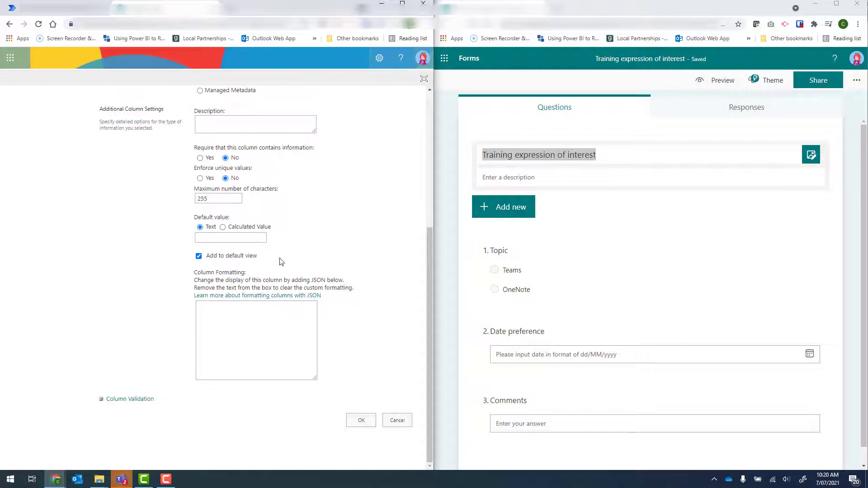
left_click(361, 421)
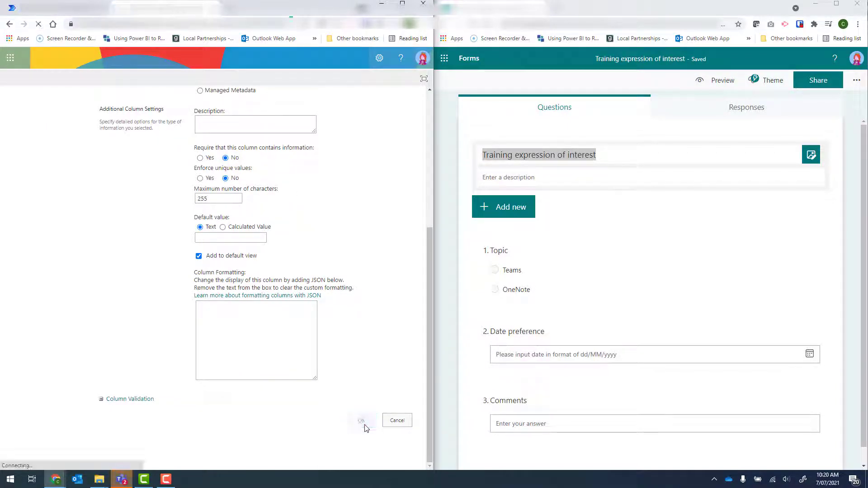
scroll(252, 309, "down", 3)
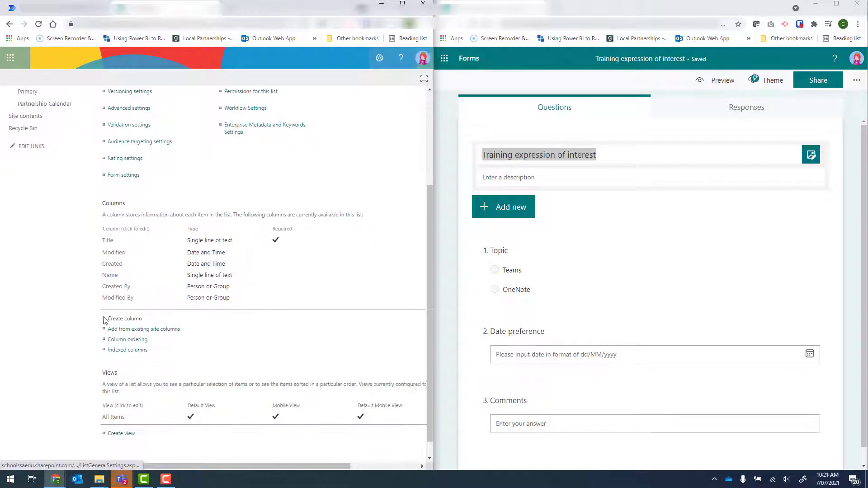
Add a 'Date submitted' date-and-time column to the list.
left_click(124, 320)
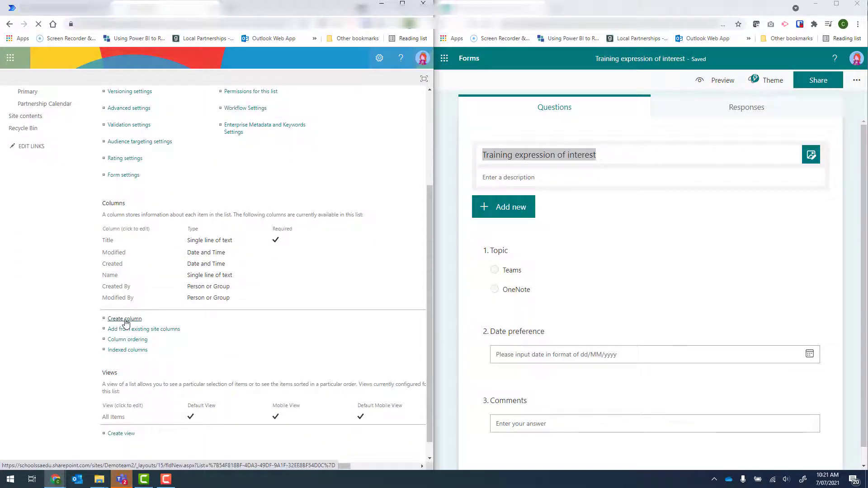
type("Date submitteed")
left_click(379, 161)
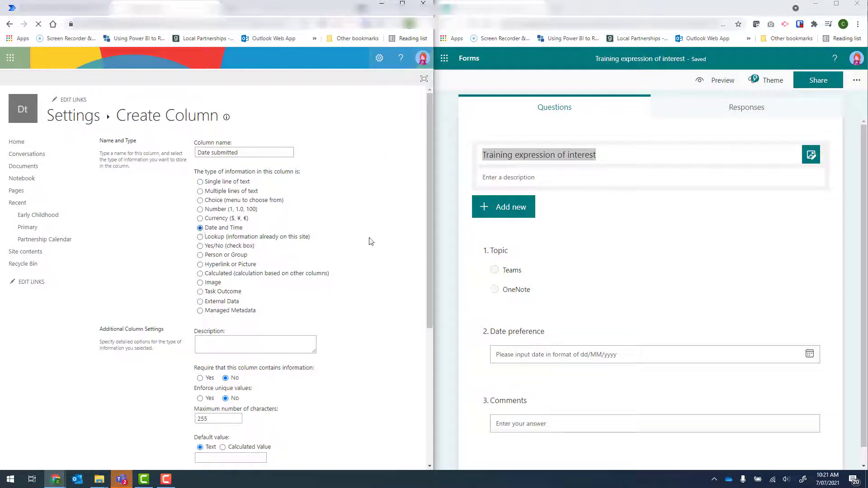
scroll(384, 244, "down", 2)
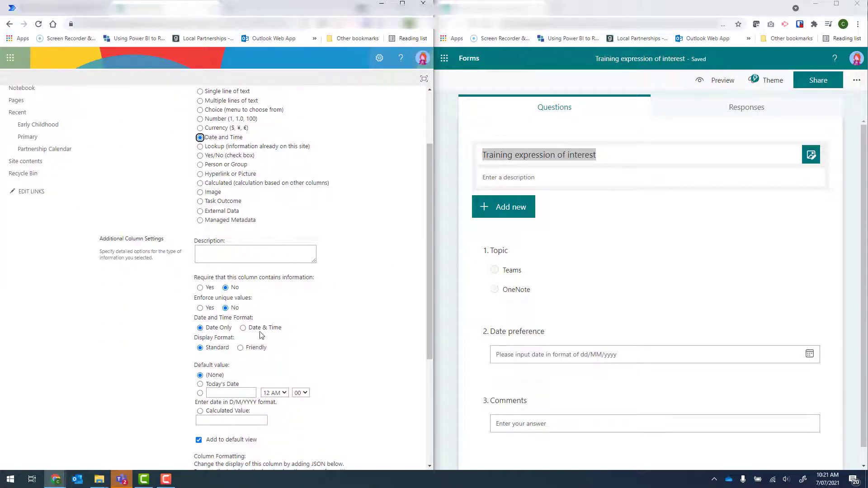
scroll(343, 314, "down", 4)
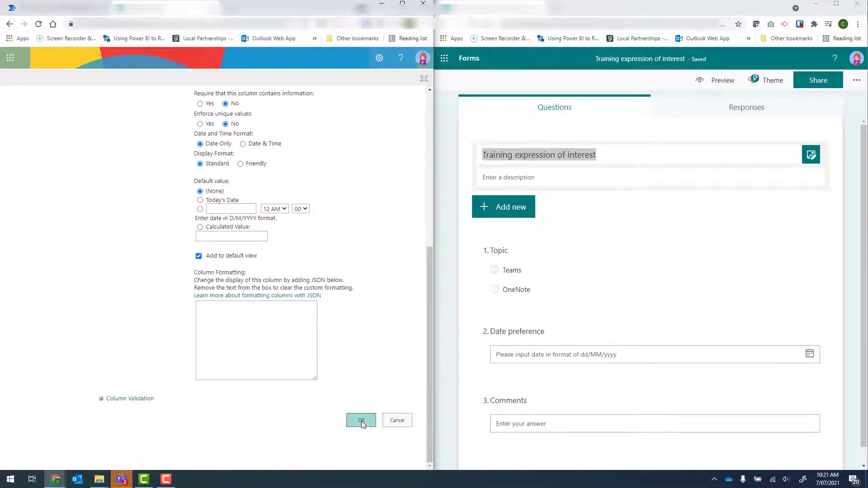
left_click(362, 421)
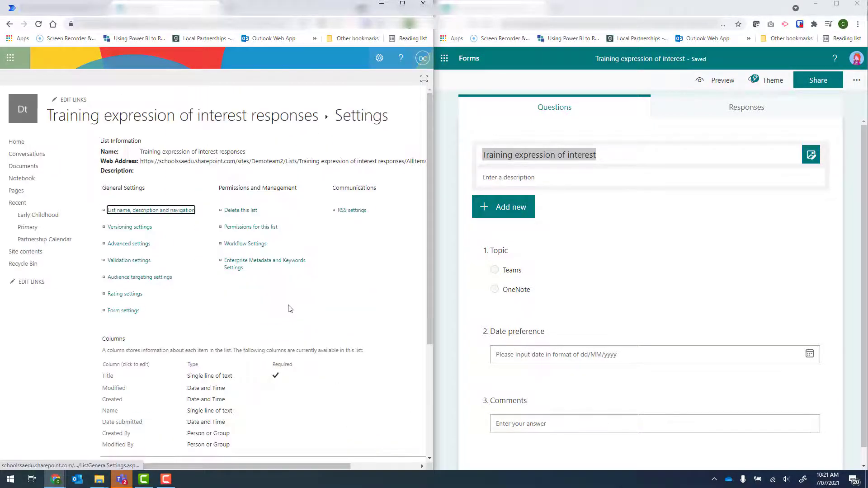
scroll(292, 298, "down", 2)
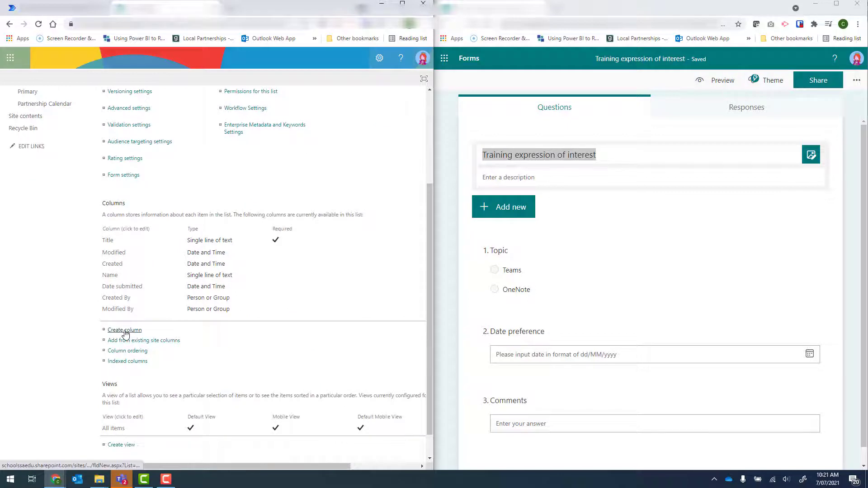
Add a 'Topic' single-line-of-text column.
left_click(124, 331)
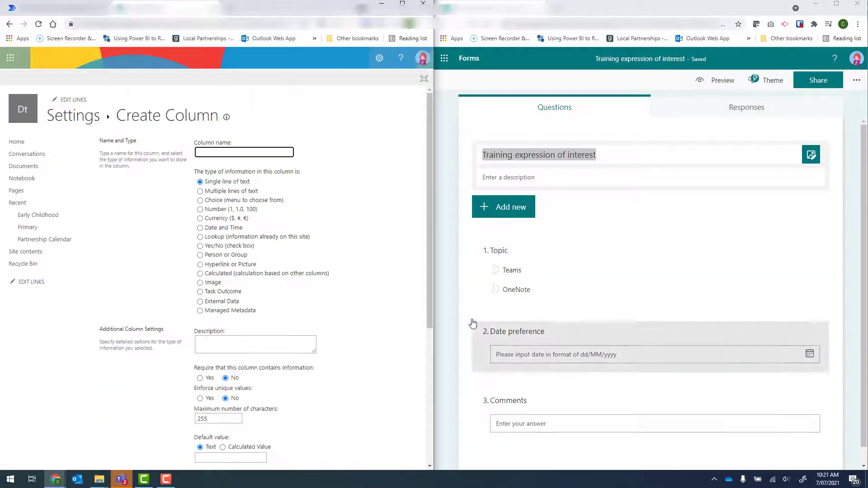
left_click(227, 151)
type("Topic")
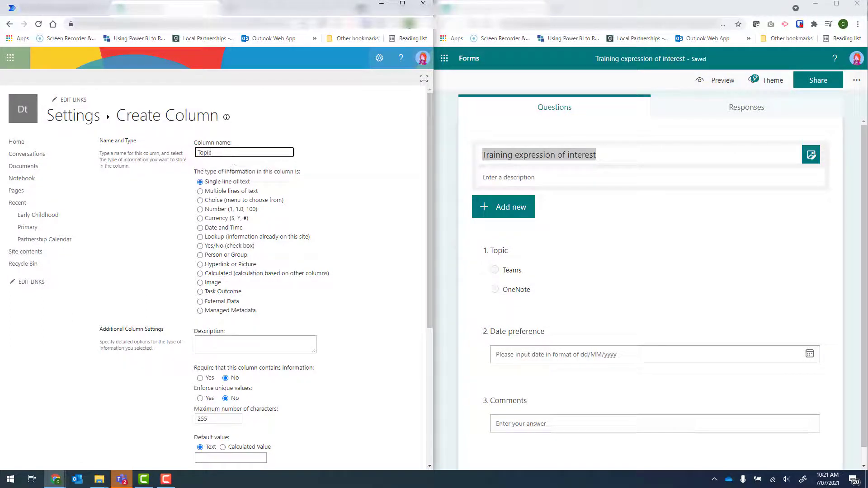
scroll(351, 210, "down", 1)
scroll(351, 204, "down", 2)
scroll(372, 338, "down", 2)
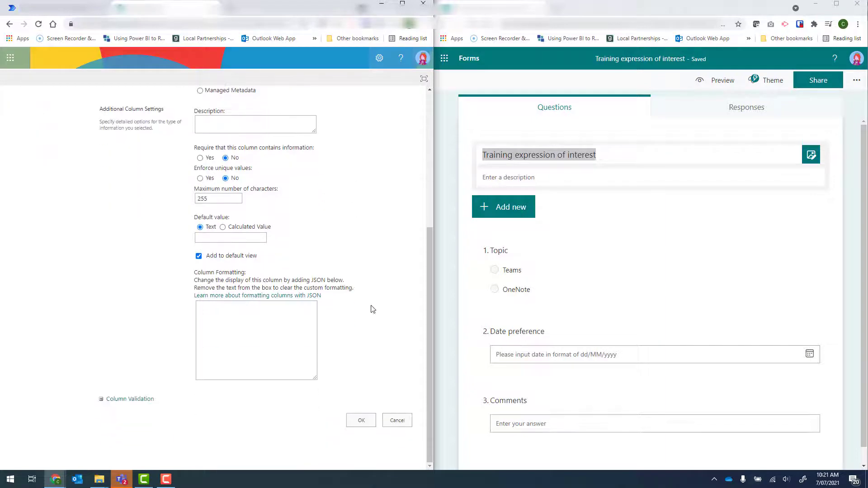
left_click(362, 420)
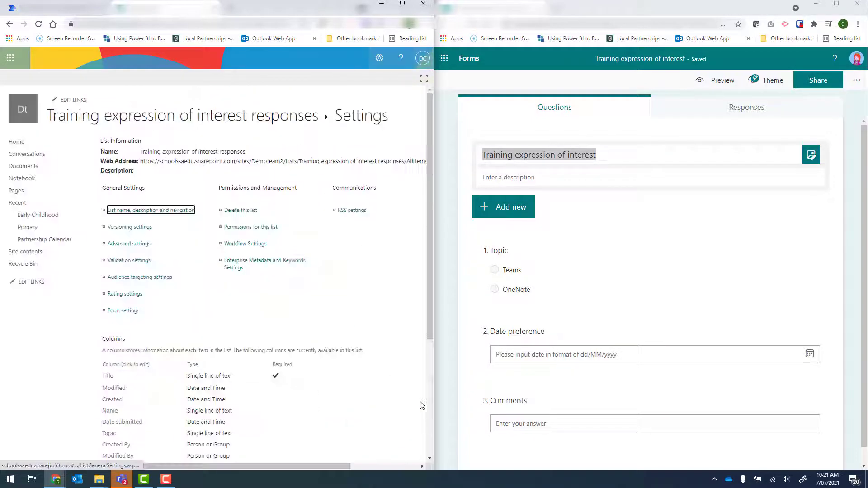
scroll(146, 336, "down", 4)
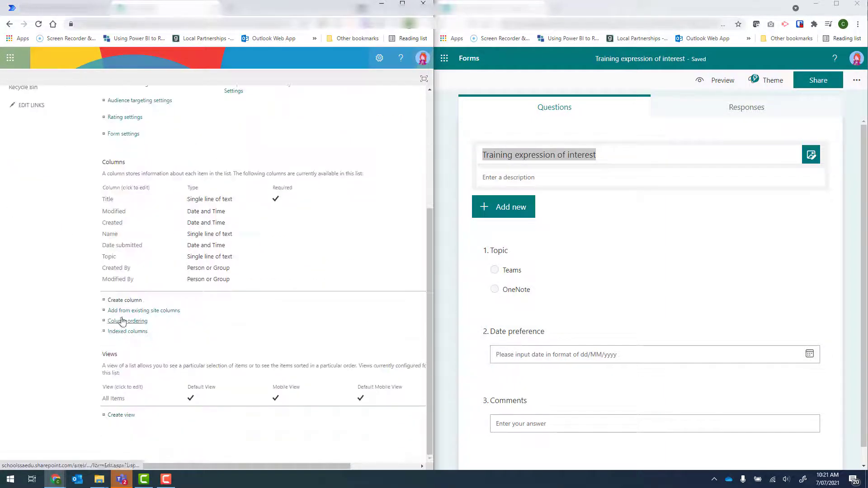
Add a 'Date preference' column of type Date and Time.
left_click(124, 302)
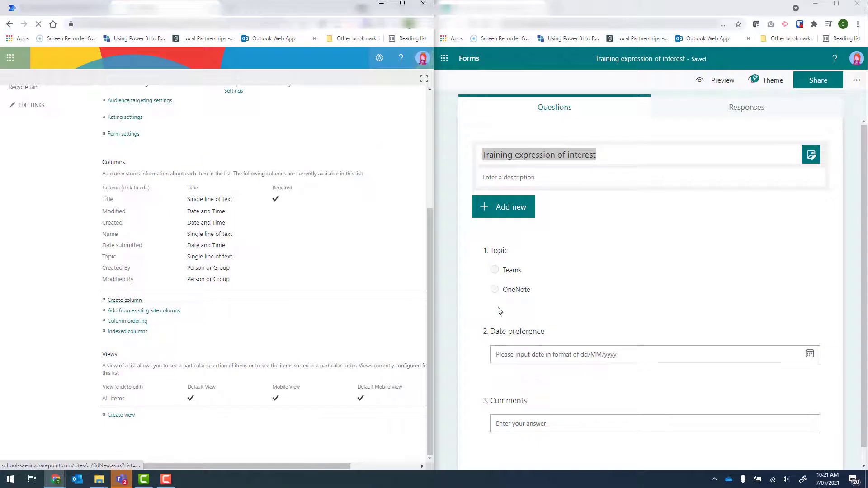
left_click(543, 332)
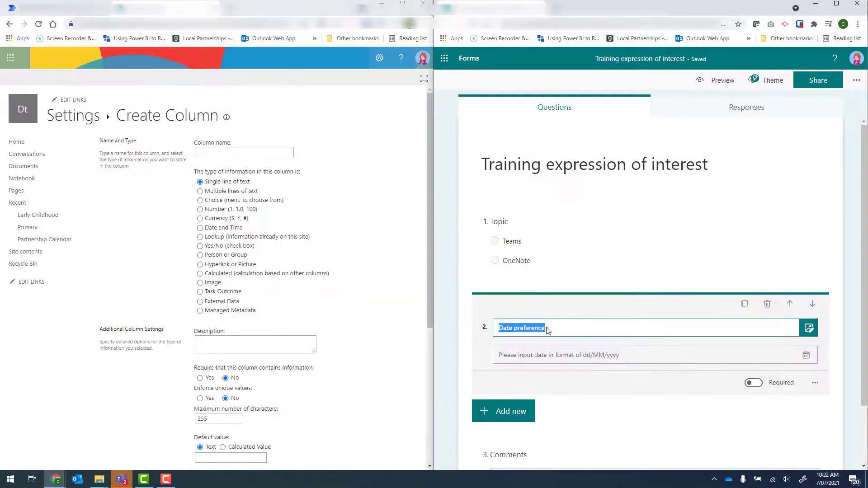
left_click(238, 152)
type("Date preference")
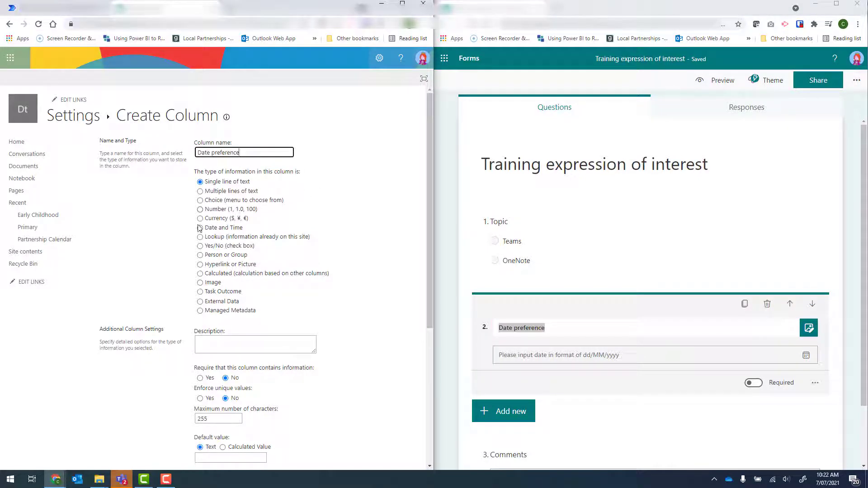
left_click(199, 228)
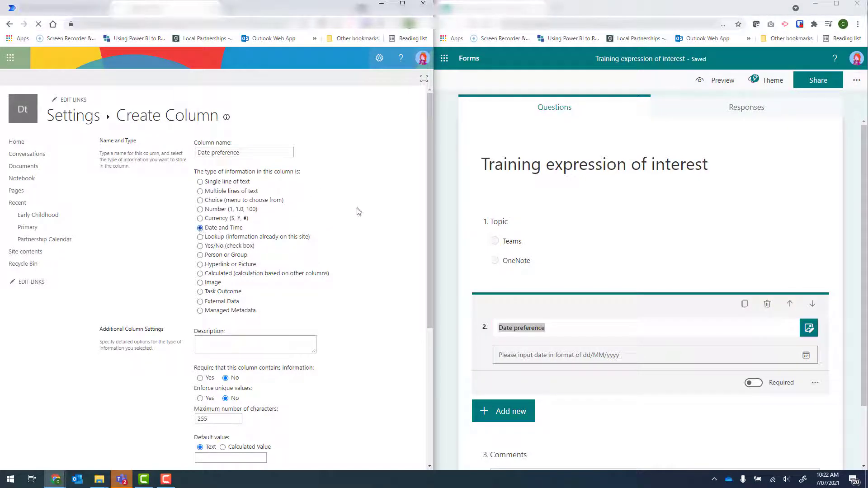
scroll(381, 202, "down", 4)
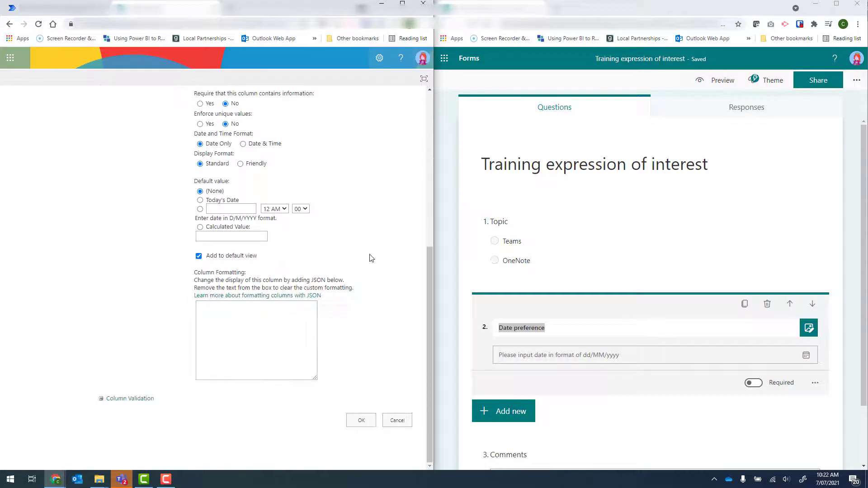
left_click(361, 421)
scroll(549, 355, "down", 1)
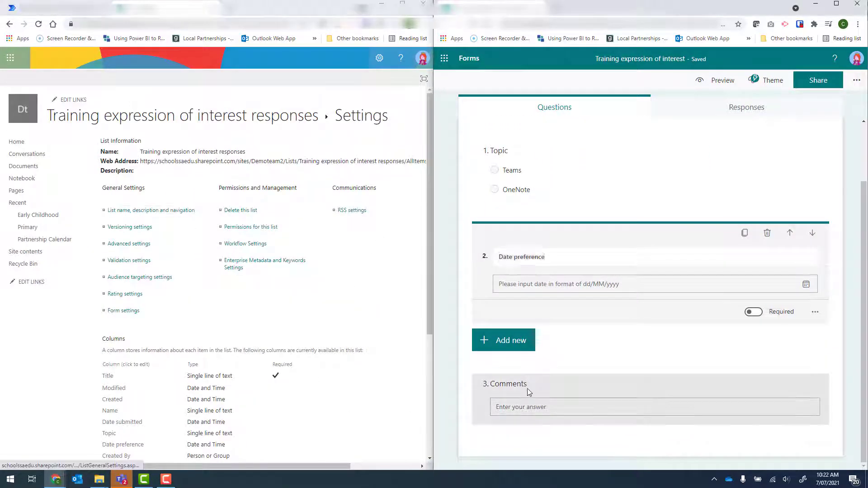
Add a 'Comments' column as a single line of text.
left_click(528, 393)
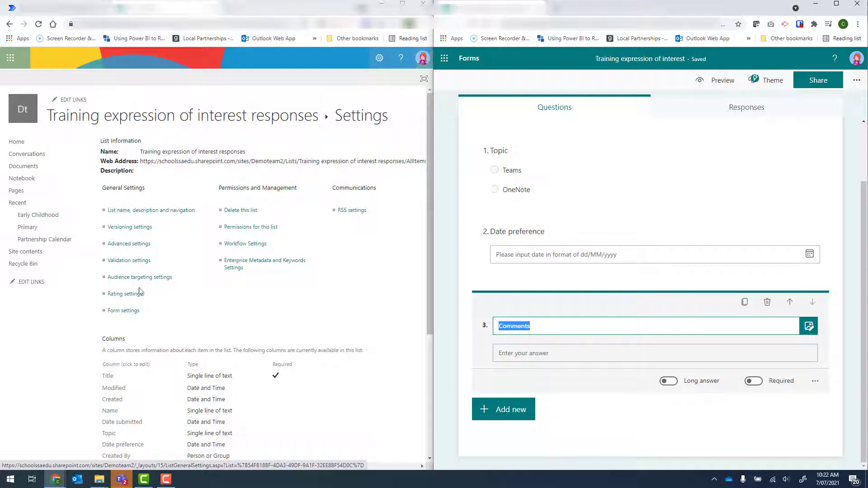
scroll(125, 285, "down", 3)
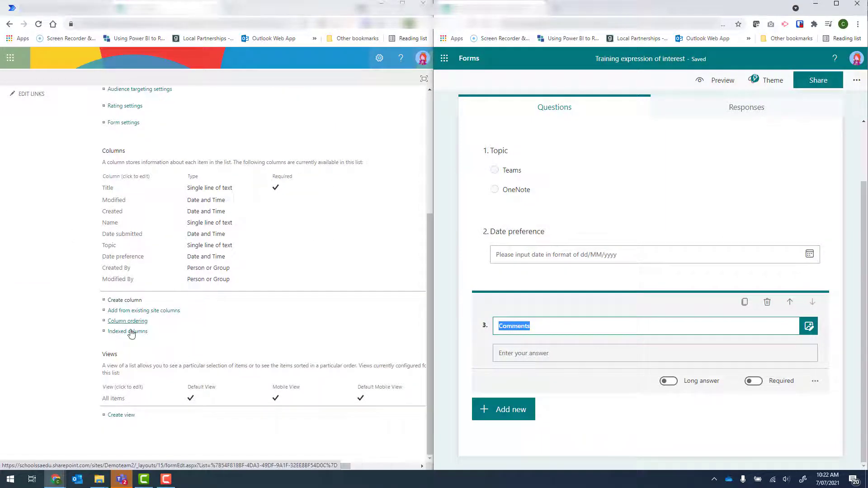
left_click(118, 301)
type("Comments")
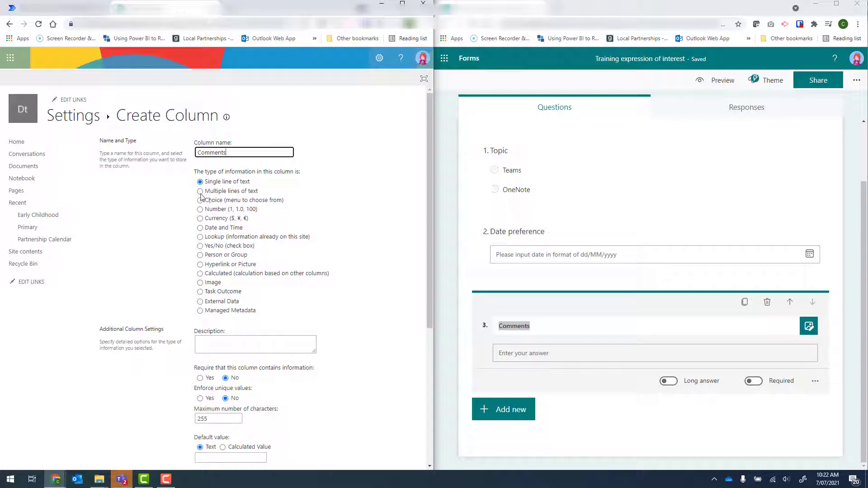
left_click(200, 191)
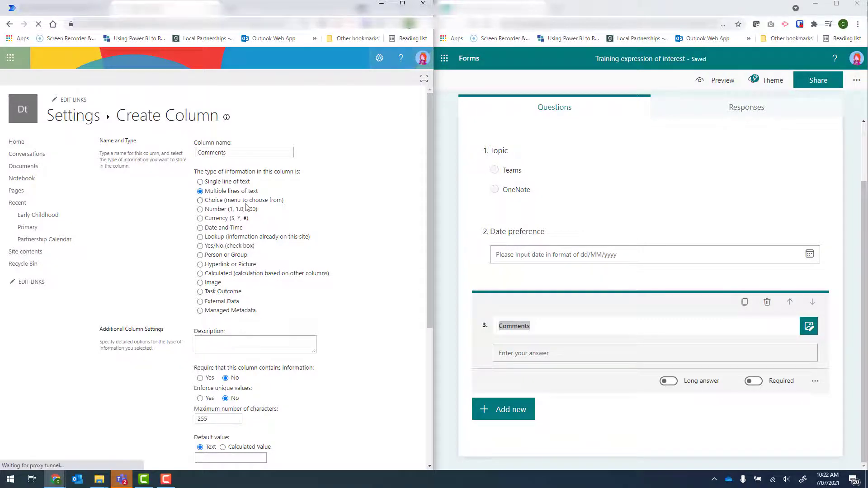
scroll(246, 285, "down", 1)
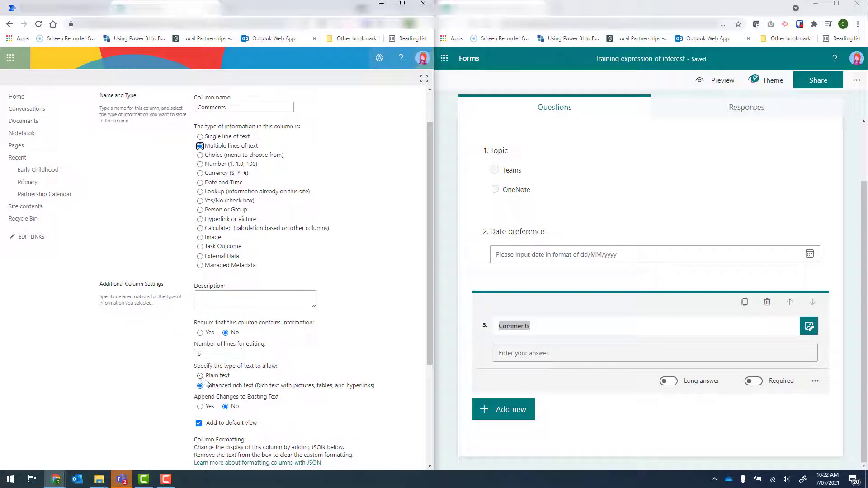
left_click(200, 137)
scroll(382, 232, "down", 3)
scroll(382, 236, "down", 1)
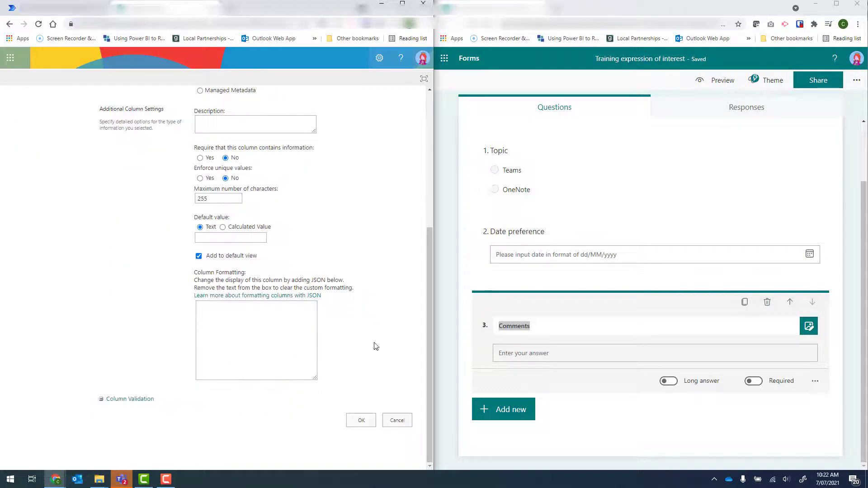
left_click(363, 422)
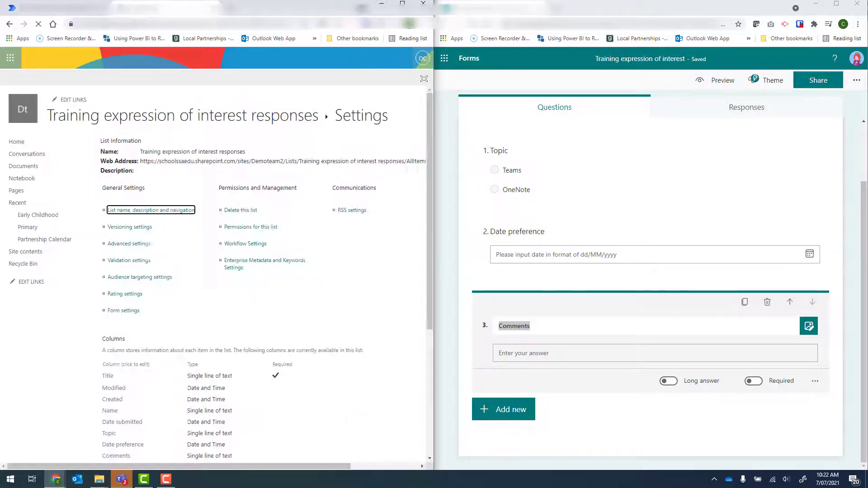
Maximize the browser and set the Title column's required setting to No.
left_click(402, 4)
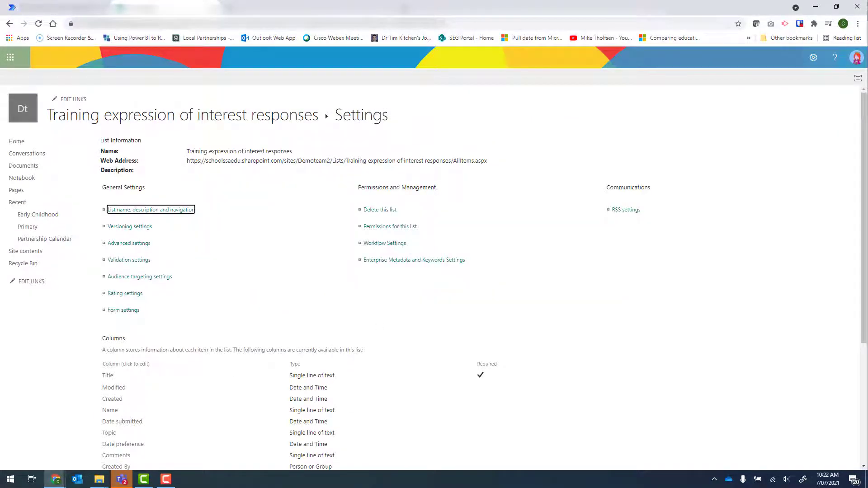
scroll(474, 252, "down", 2)
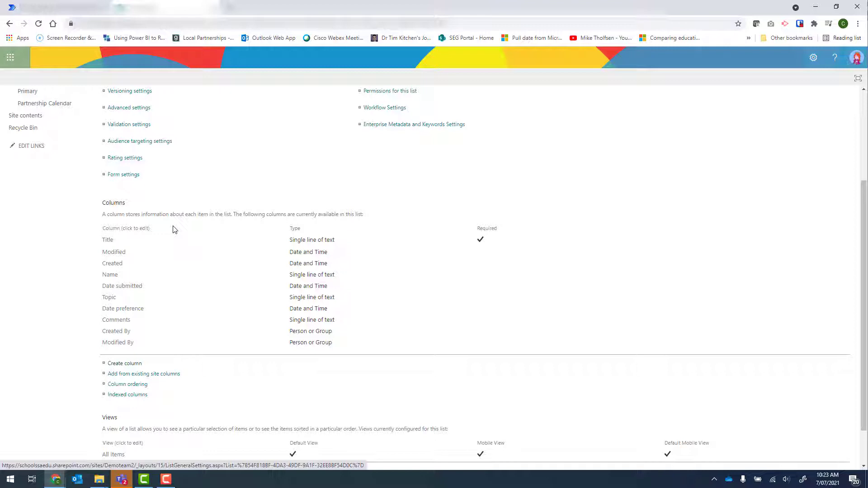
left_click(106, 242)
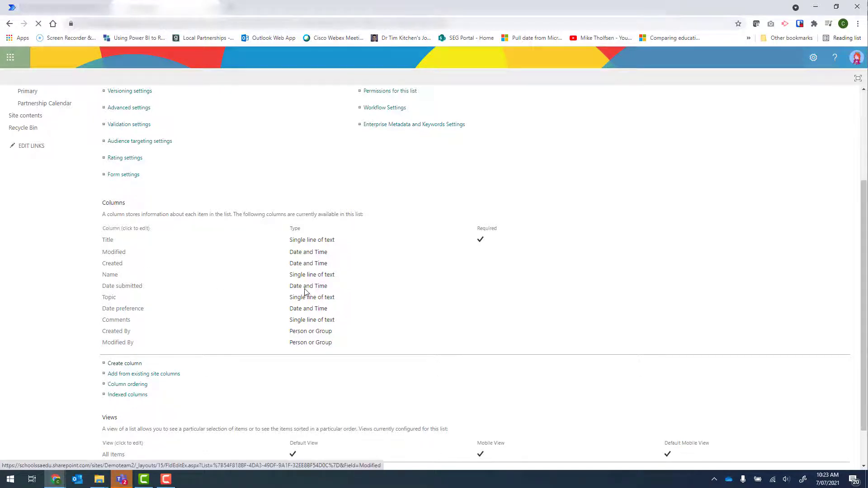
scroll(183, 168, "down", 1)
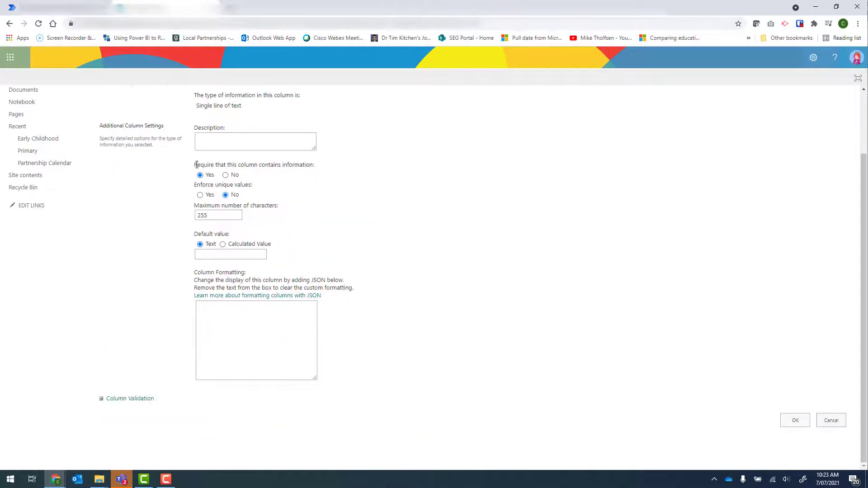
left_click(226, 175)
left_click(795, 424)
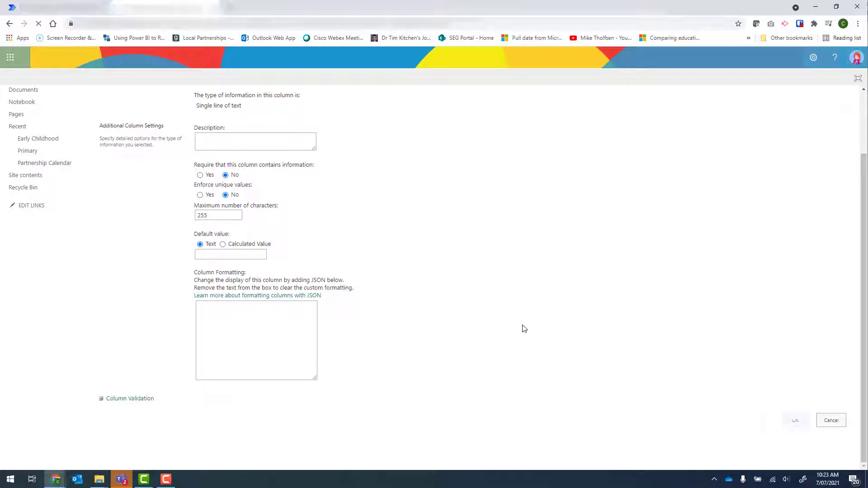
scroll(519, 303, "down", 3)
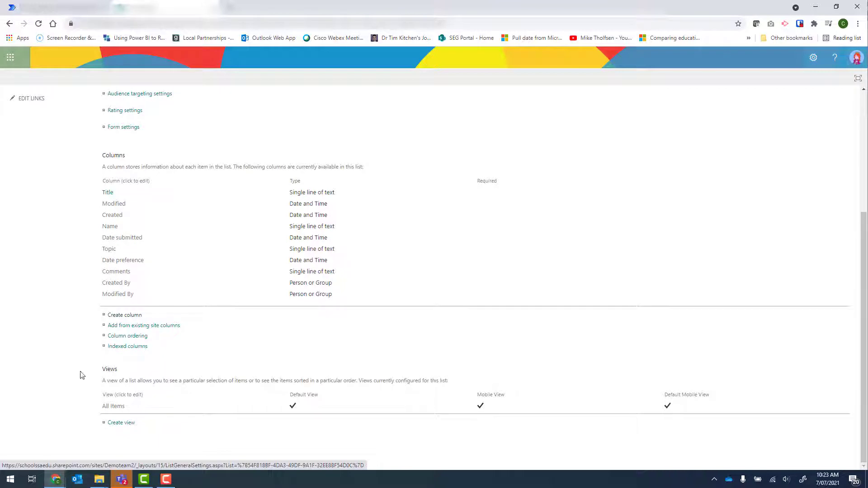
In the All Items view, hide Title and set Date submitted's position to 2.
left_click(113, 407)
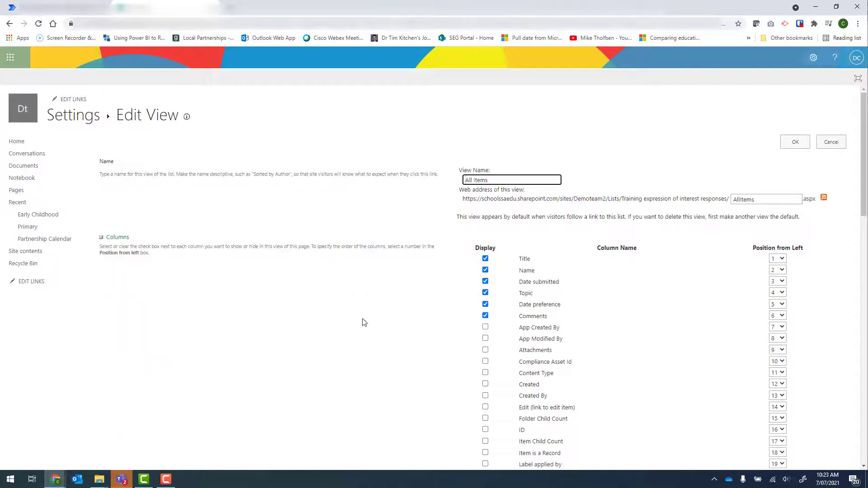
left_click(484, 259)
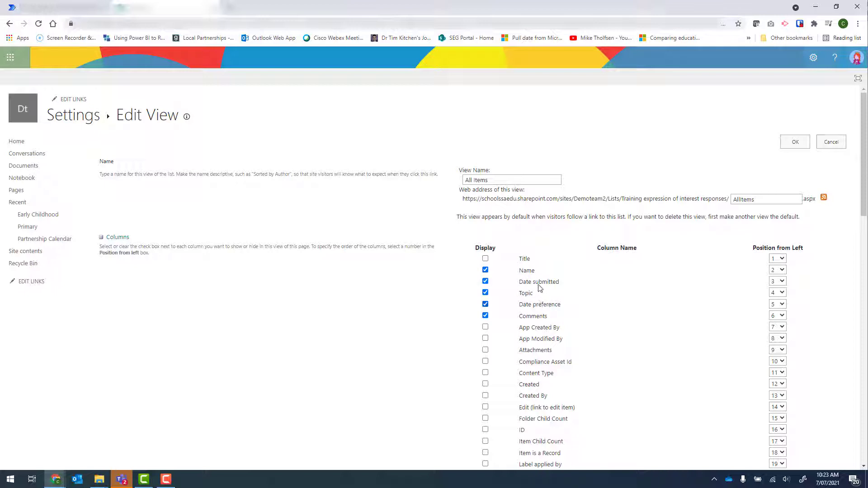
left_click(781, 282)
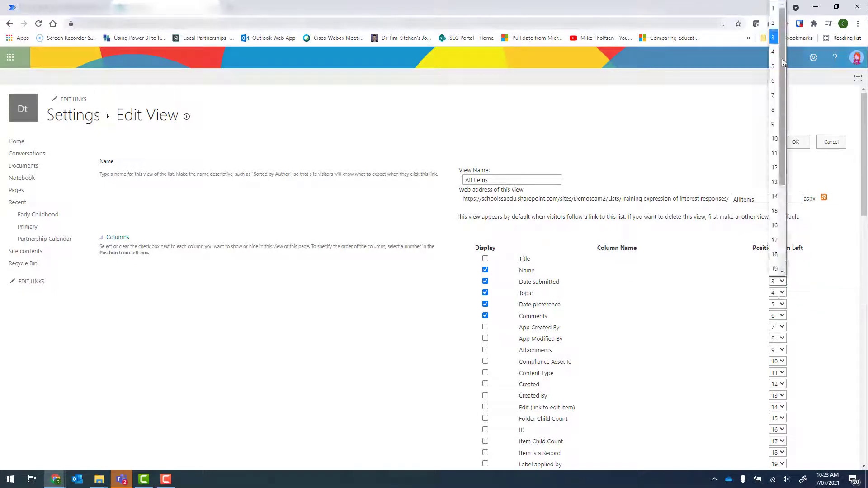
left_click(772, 24)
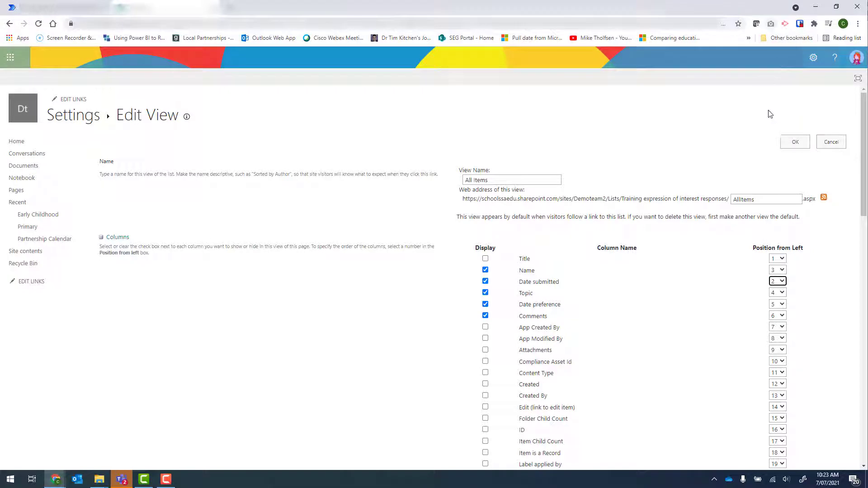
left_click(794, 144)
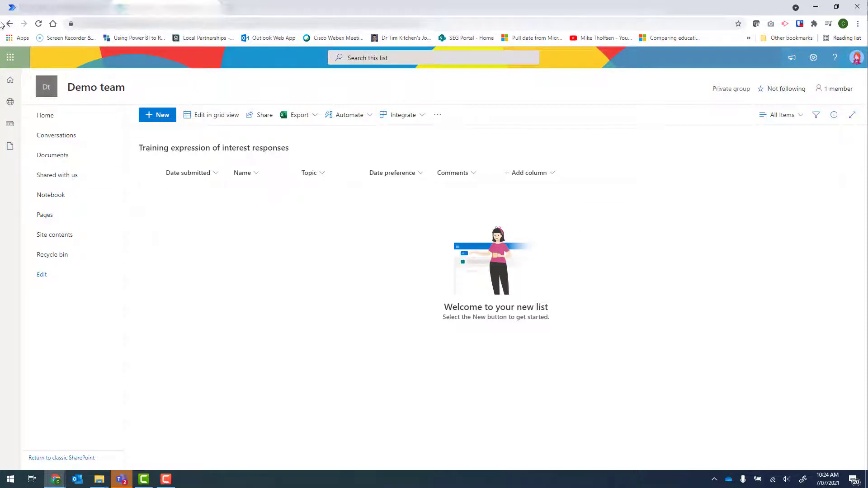
Launch Power Automate from the App launcher and go to Create.
left_click(11, 59)
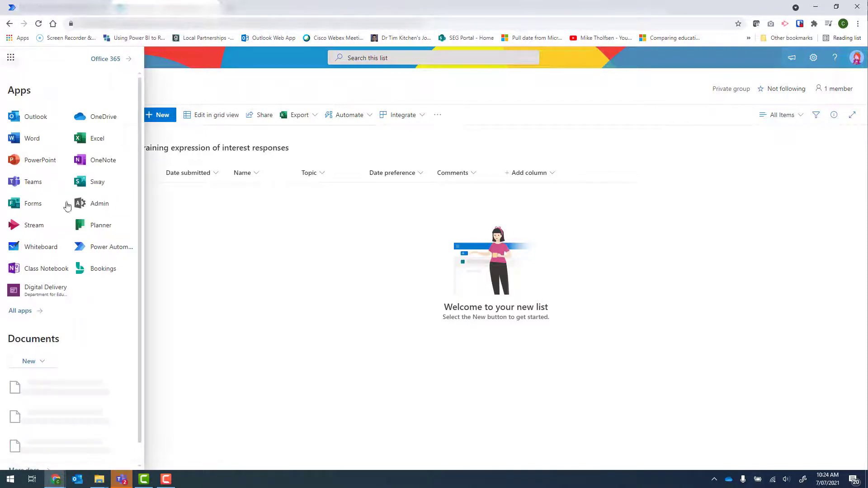
left_click(103, 251)
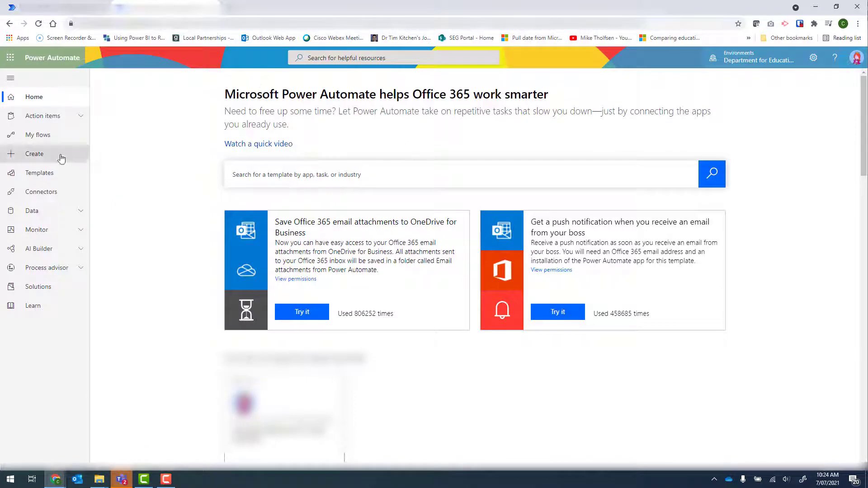
left_click(35, 155)
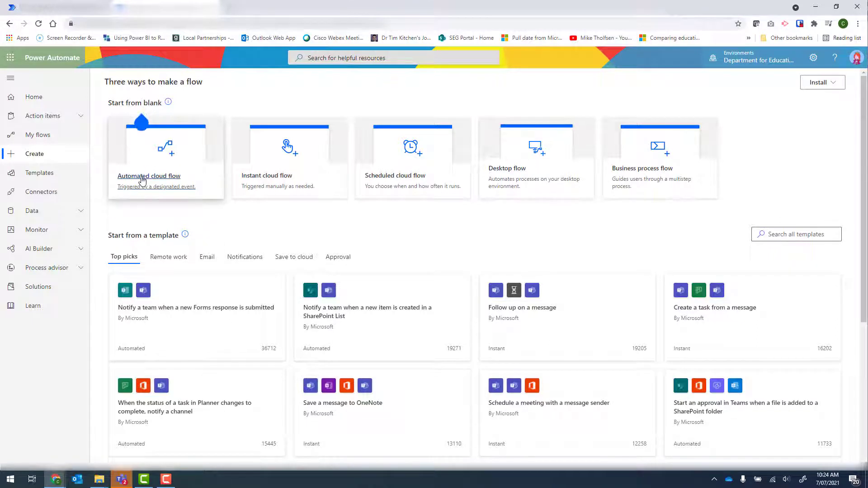
Create the automated flow 'Training expression of interest' with the Microsoft Forms new-response trigger.
left_click(142, 180)
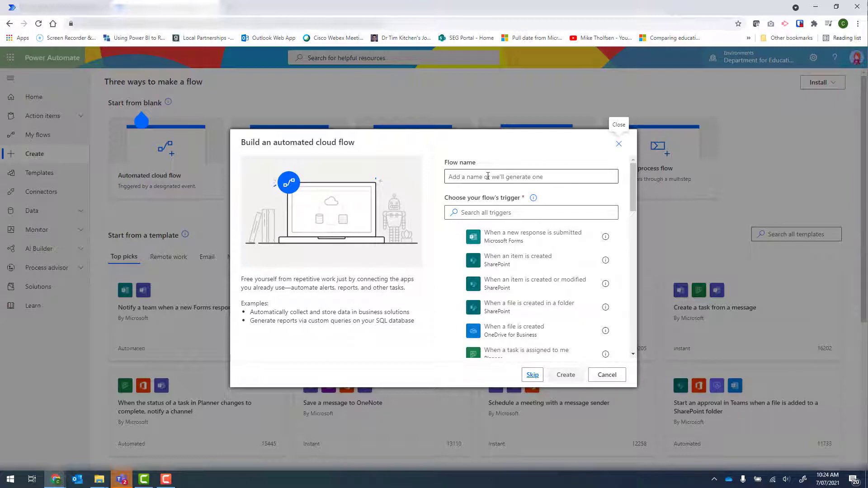
left_click(487, 177)
type("Training expression of interest")
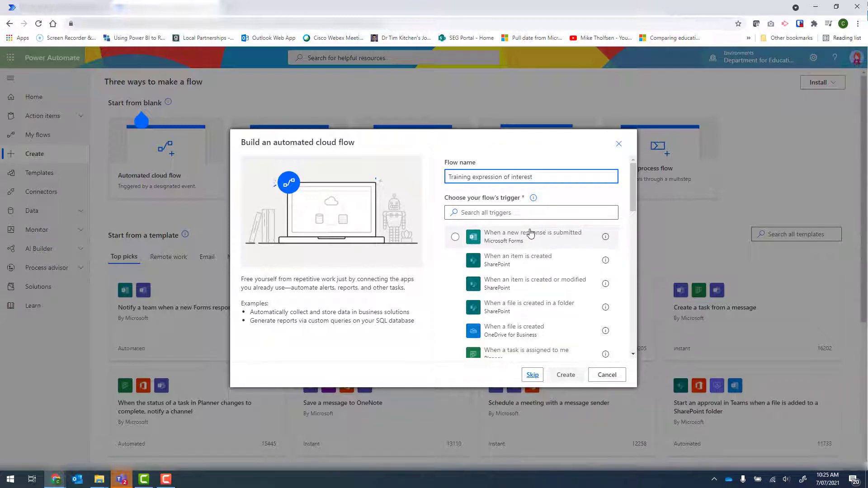
left_click(455, 237)
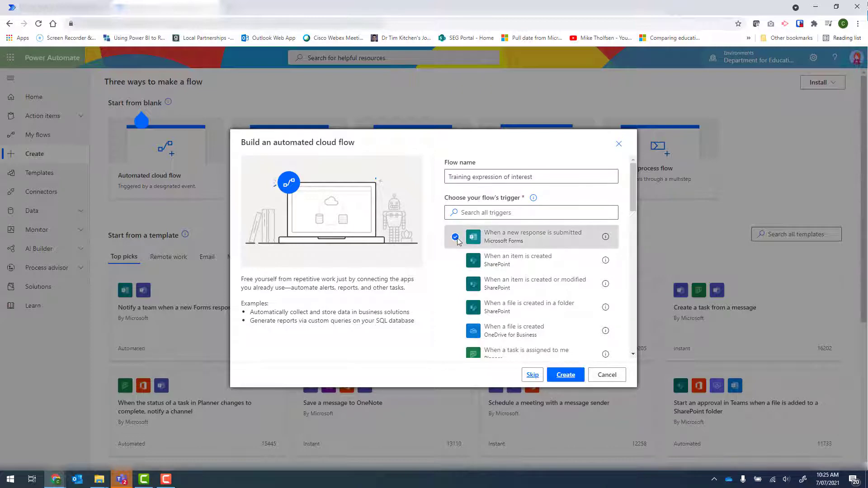
left_click(567, 376)
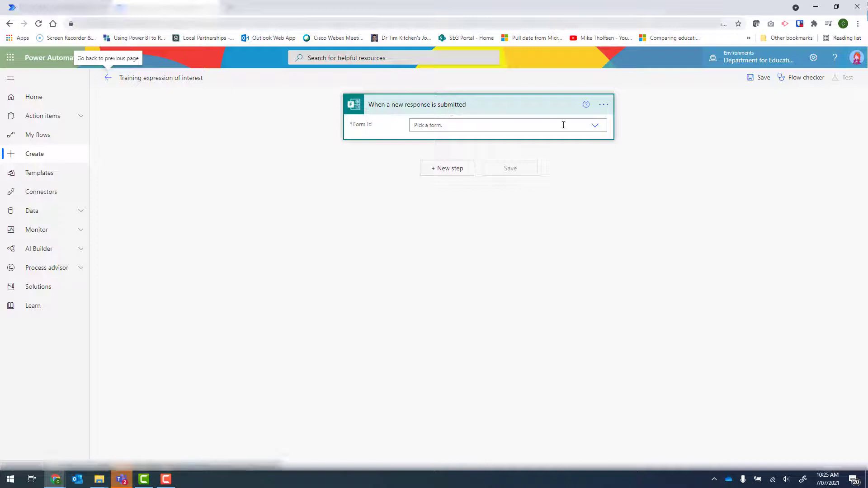
Set the trigger's Form Id to Enter custom value instead of a listed form.
left_click(598, 125)
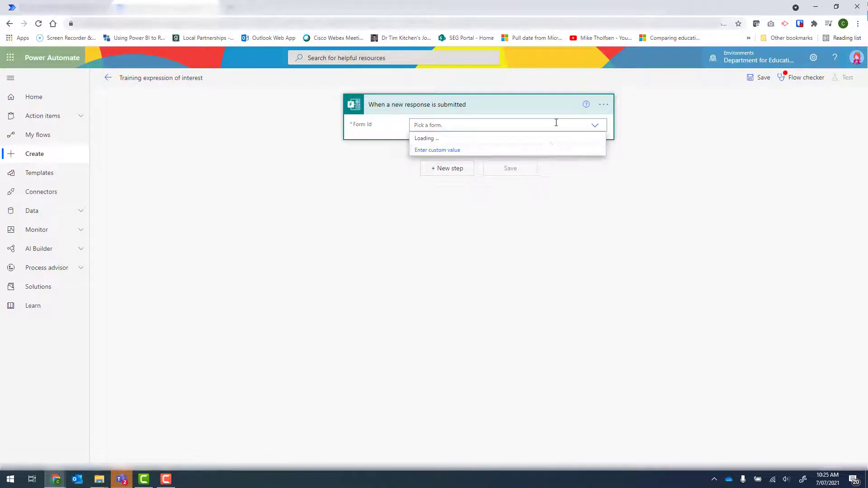
scroll(528, 182, "down", 2)
scroll(528, 182, "down", 3)
scroll(528, 182, "down", 3)
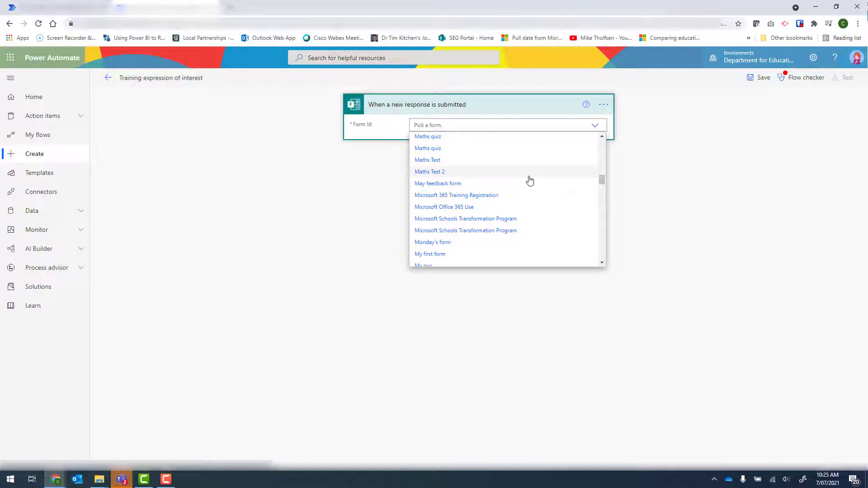
left_click_drag(601, 179, 600, 264)
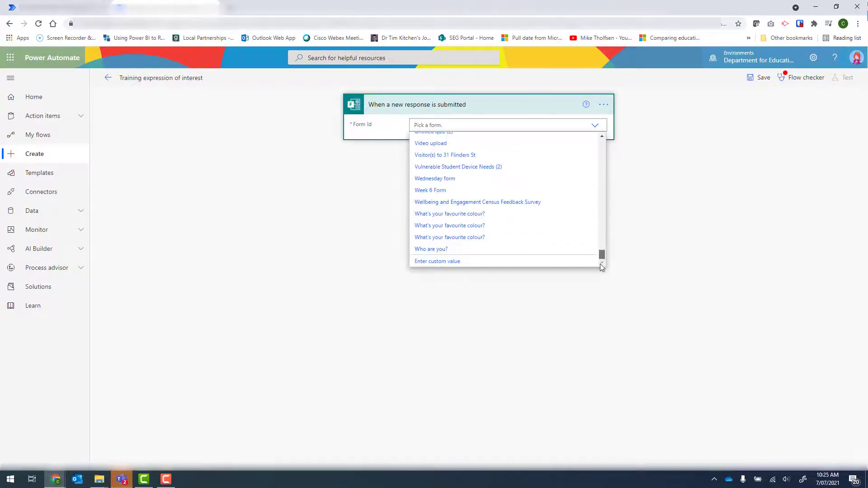
left_click(436, 262)
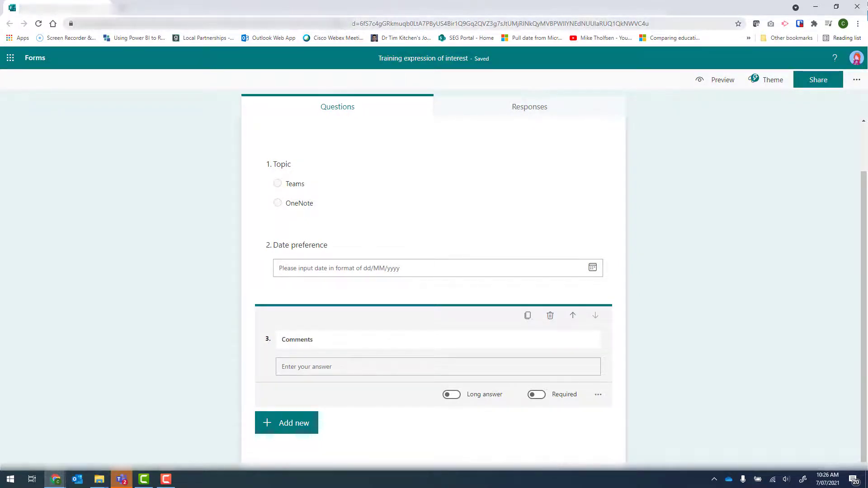
Copy the form ID after FormId= from the Microsoft Forms web address.
left_click(347, 30)
left_click(352, 31)
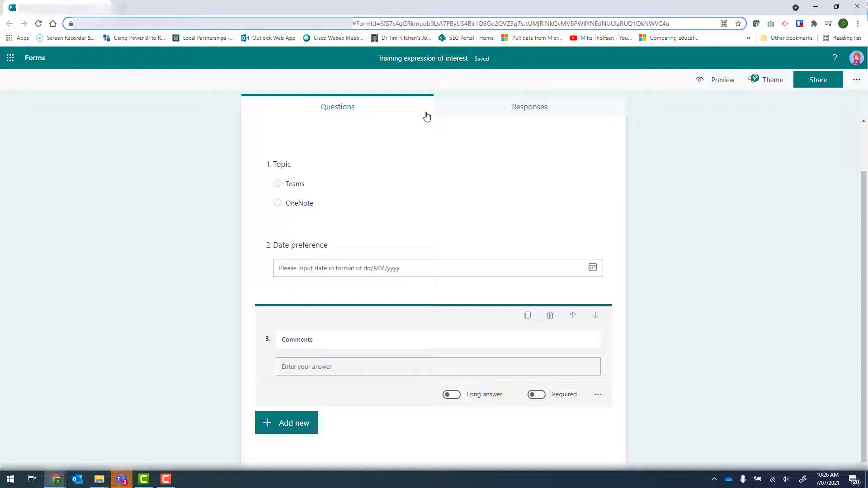
key("shift+End")
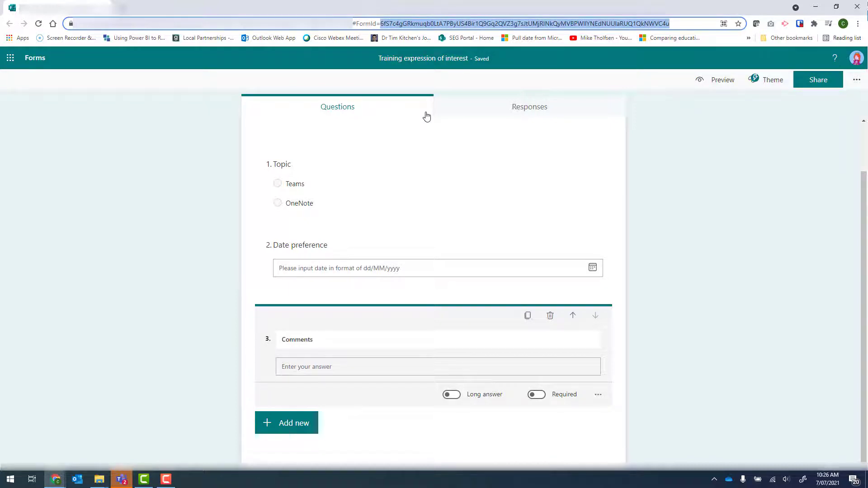
right_click(530, 23)
left_click(553, 72)
left_click(815, 7)
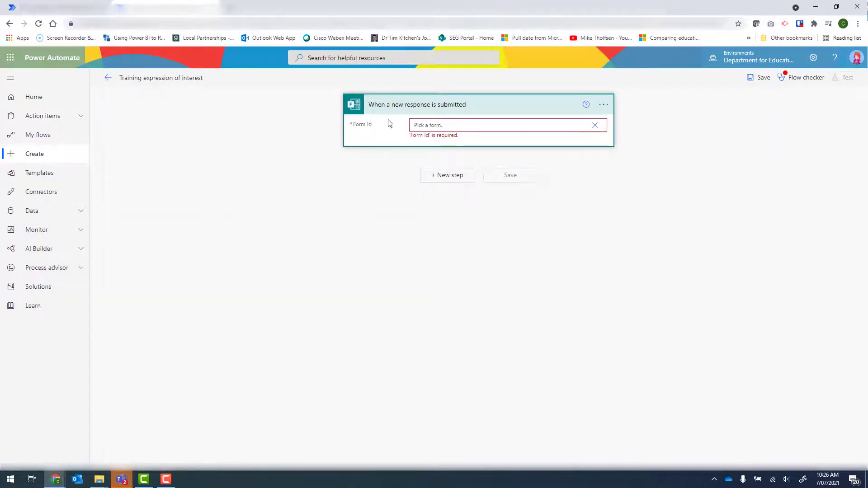
Paste the copied form ID into the trigger's Form Id and add a new step.
key("ctrl+v")
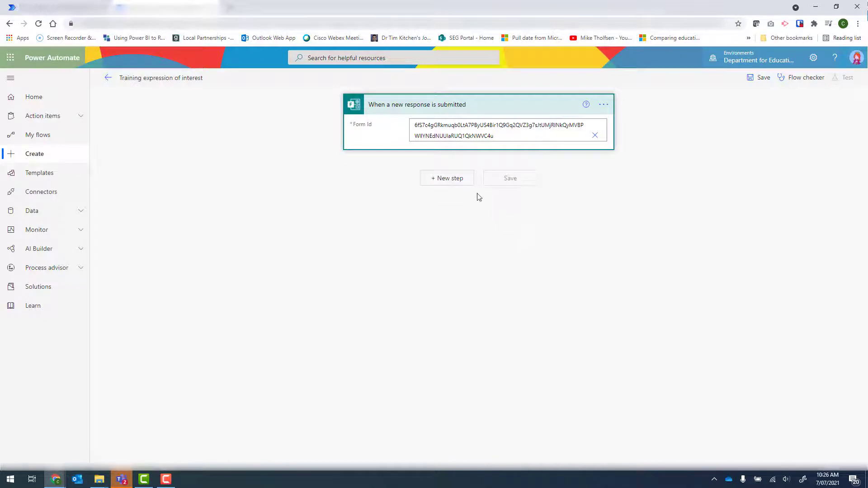
left_click(448, 181)
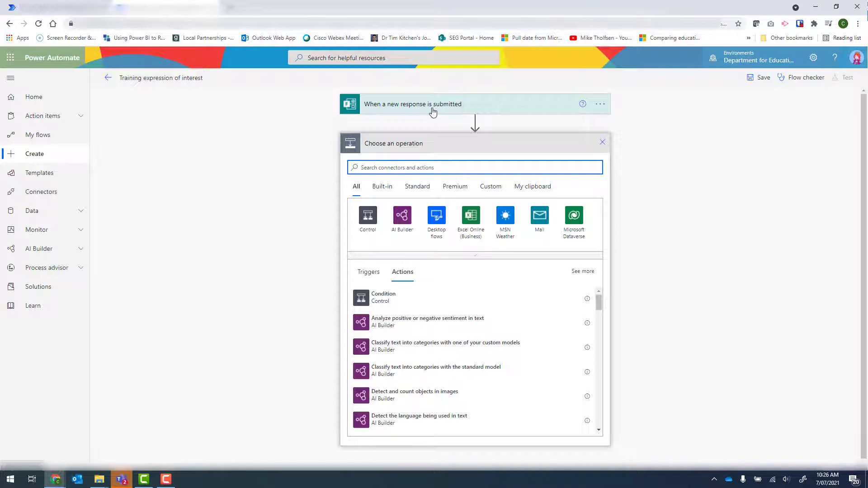
type("get response")
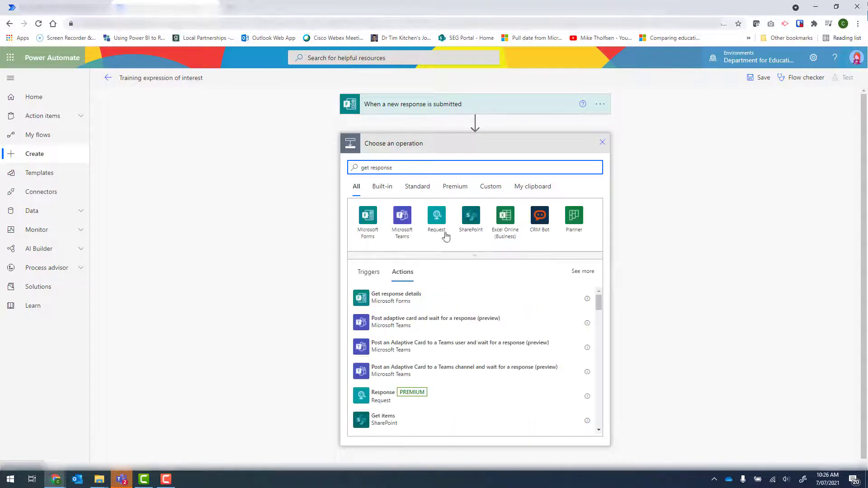
Add the Microsoft Forms 'Get response details' action below the new-response trigger.
left_click(401, 307)
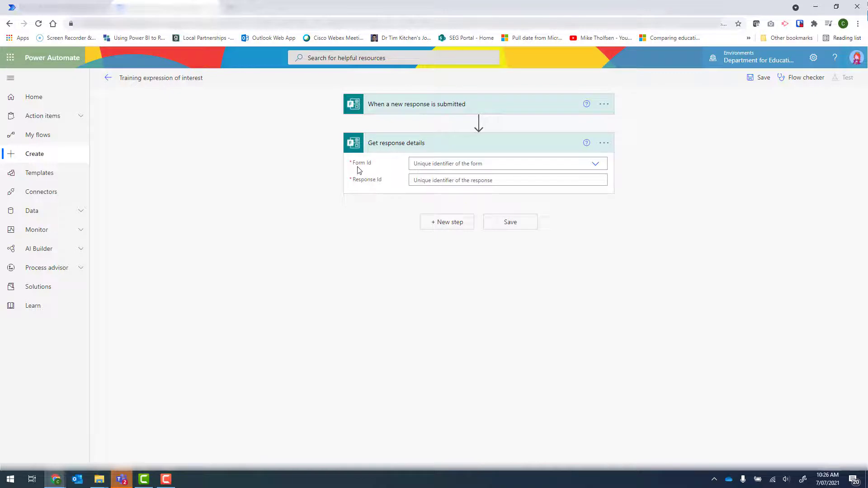
Give Get response details the custom form ID and the trigger's Response Id token.
left_click(596, 167)
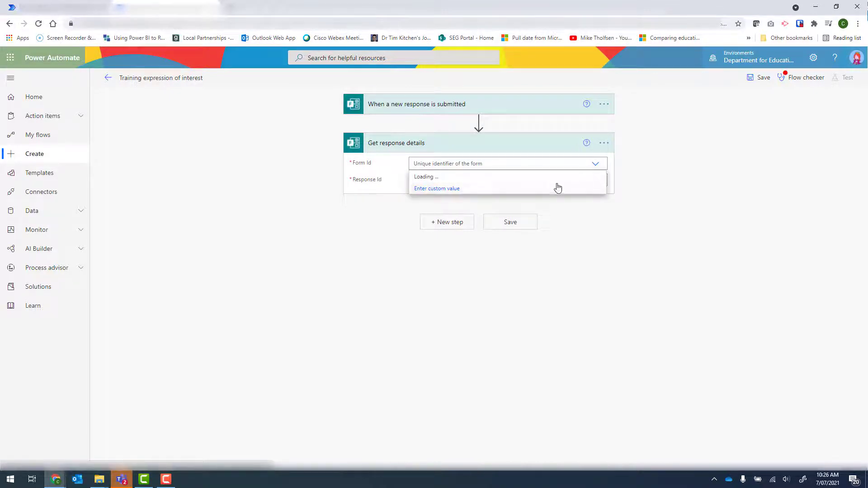
left_click(495, 190)
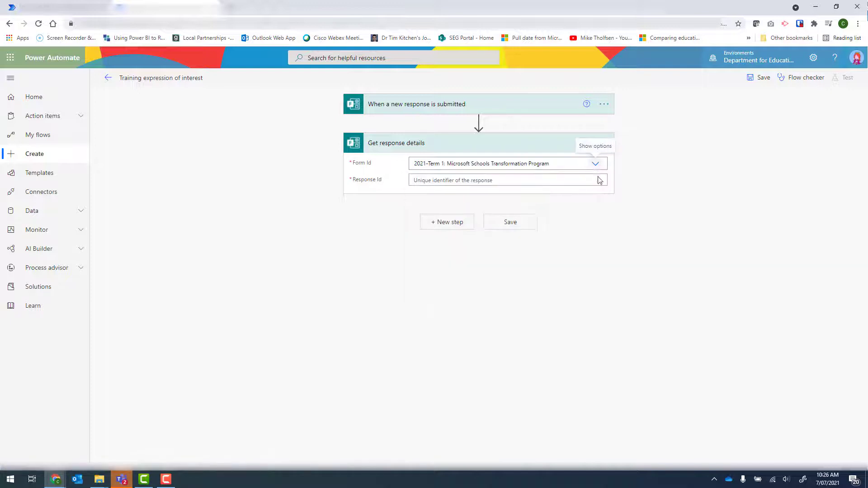
left_click(596, 165)
scroll(602, 271, "down", 10)
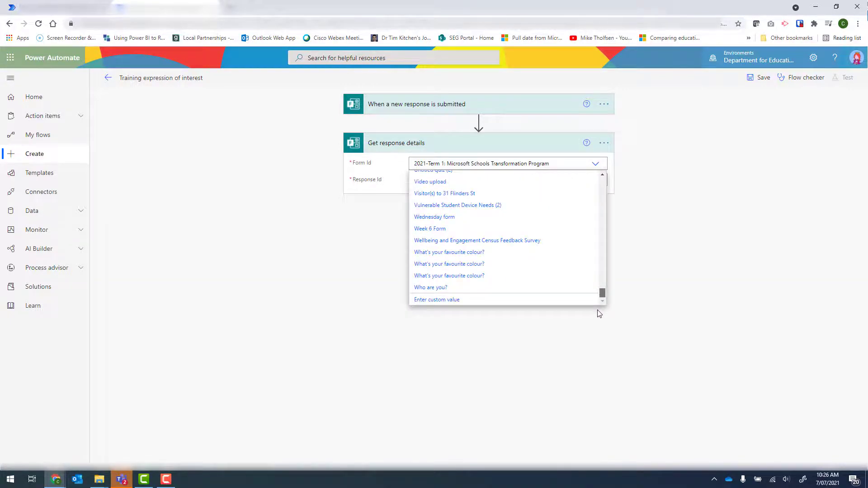
left_click(442, 301)
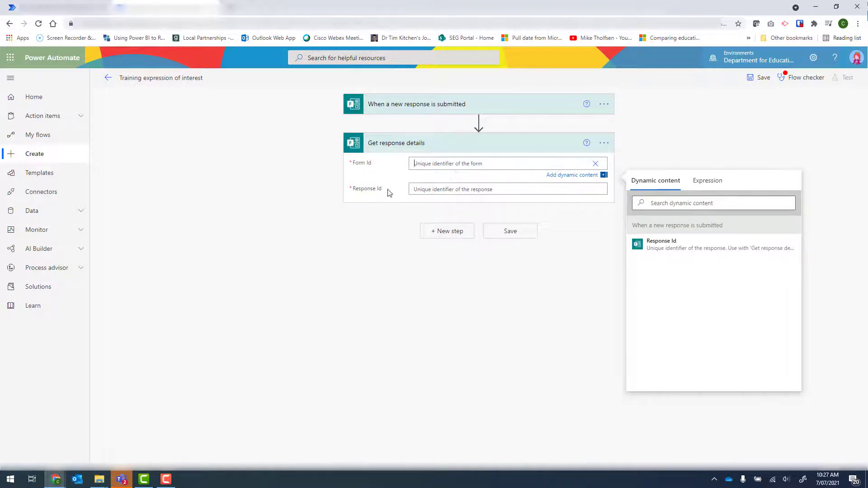
key("ctrl+v")
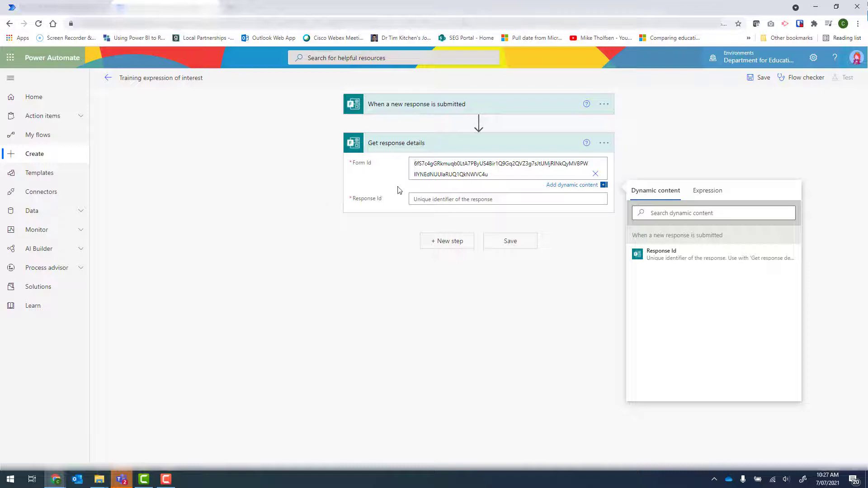
left_click(424, 200)
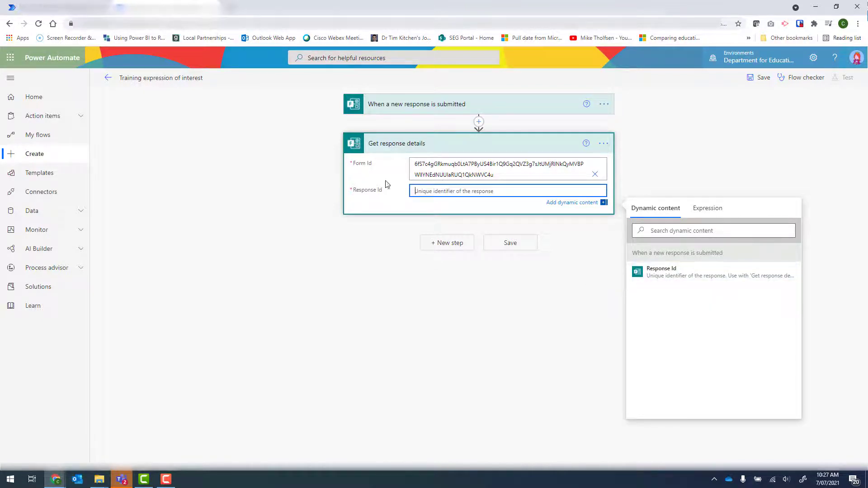
left_click(657, 274)
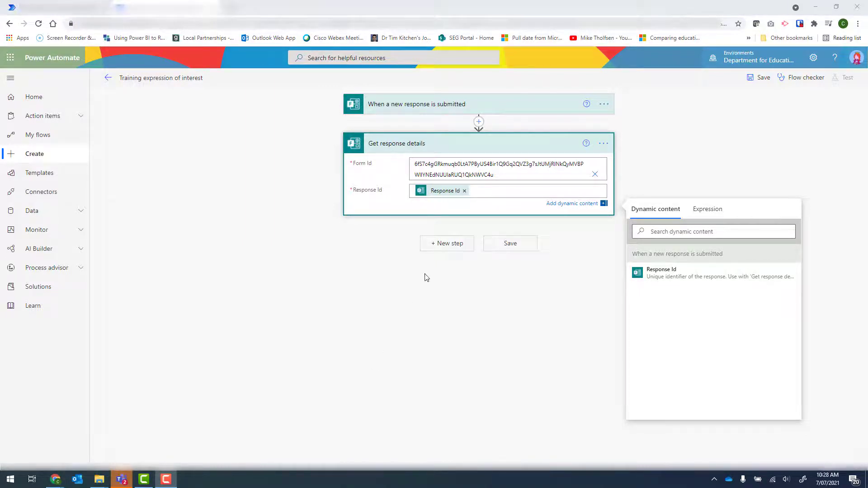
Add Get user profile (V2) with User (UPN) set to the Responders' Email token.
left_click(449, 250)
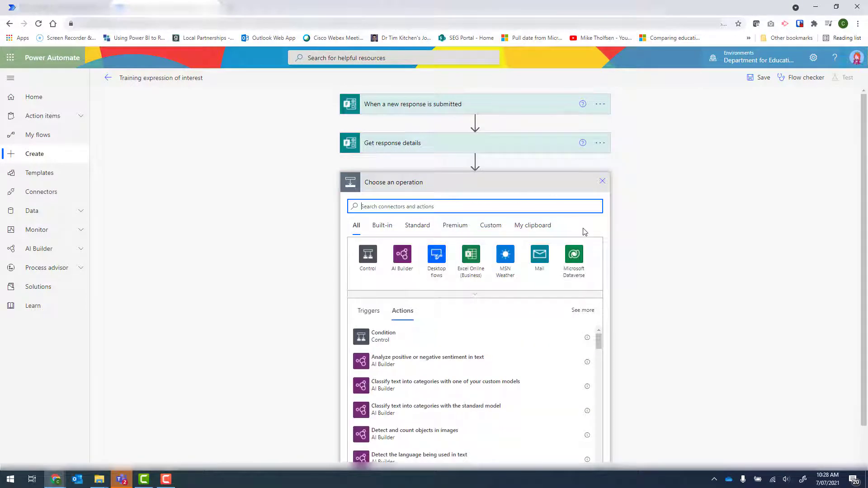
type("get")
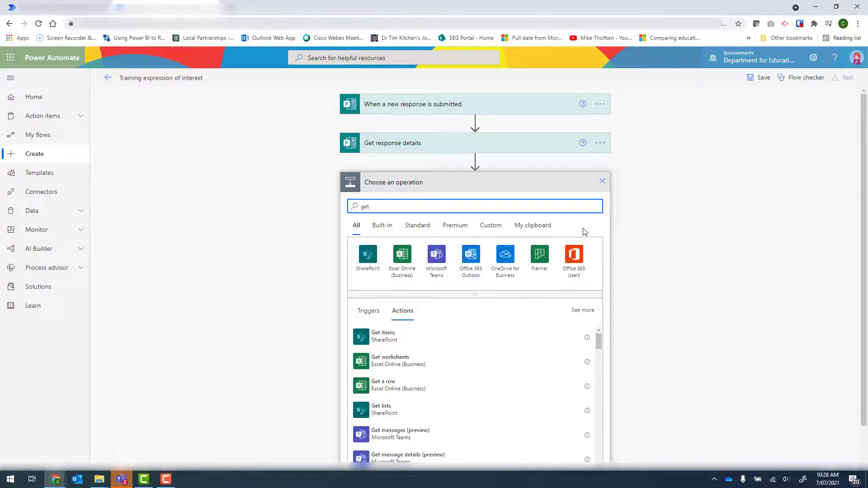
type("user provile")
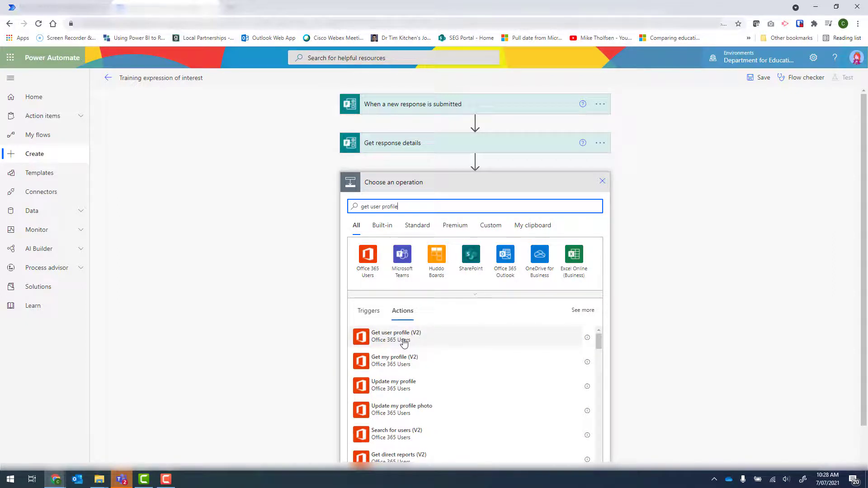
left_click(404, 343)
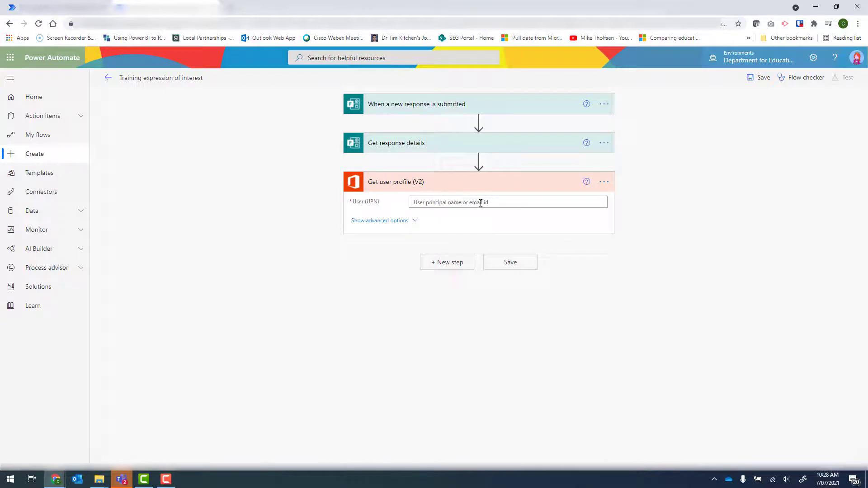
mouse_move(460, 203)
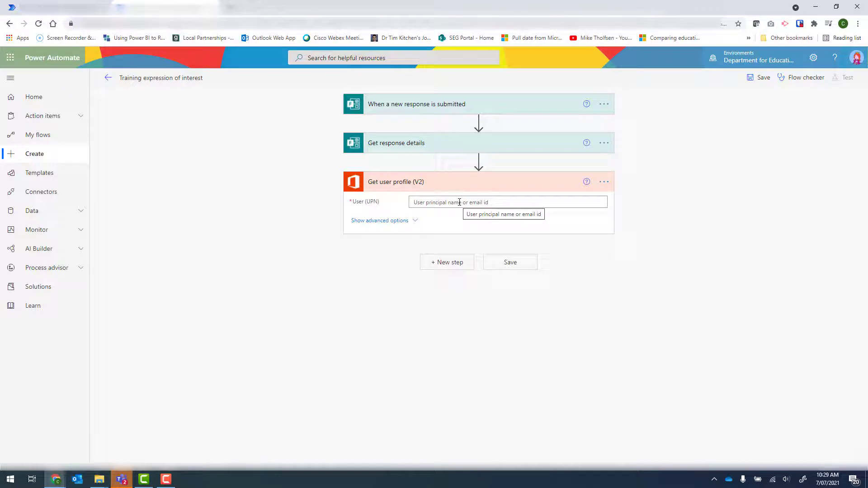
left_click(435, 202)
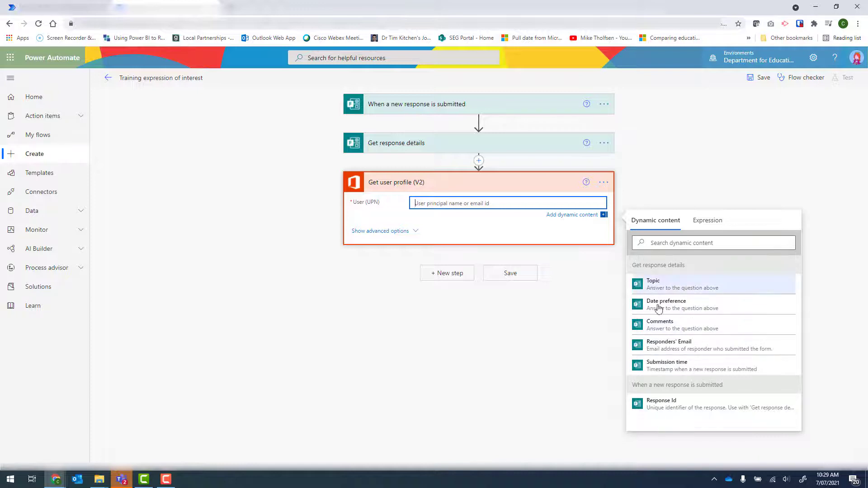
left_click(664, 346)
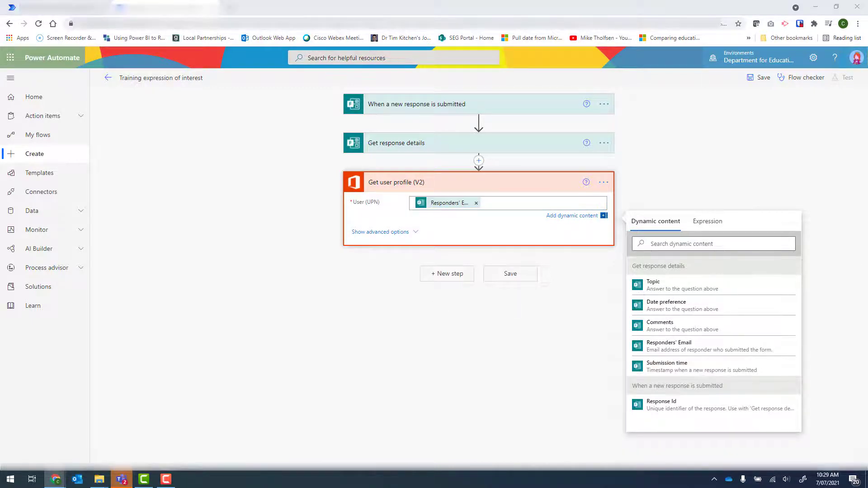
Add Convert time zone: Submission time as base time, from UTC to (UTC+09:30) Adelaide.
left_click(450, 278)
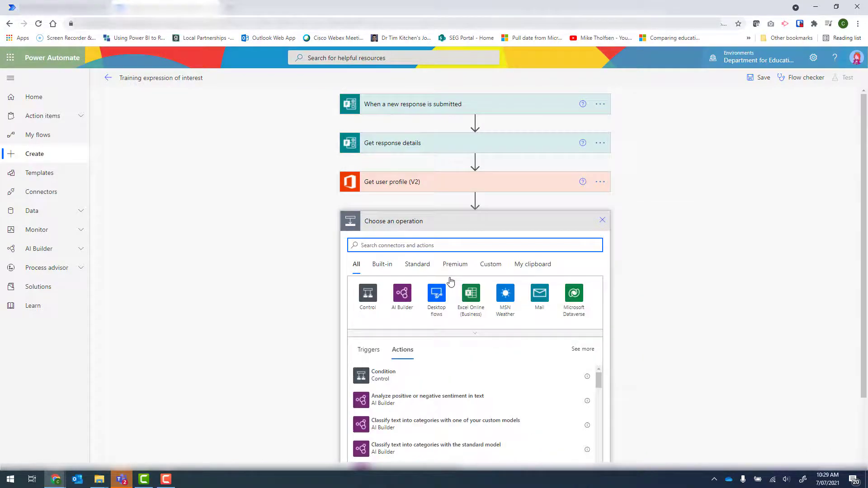
type("convert time zone")
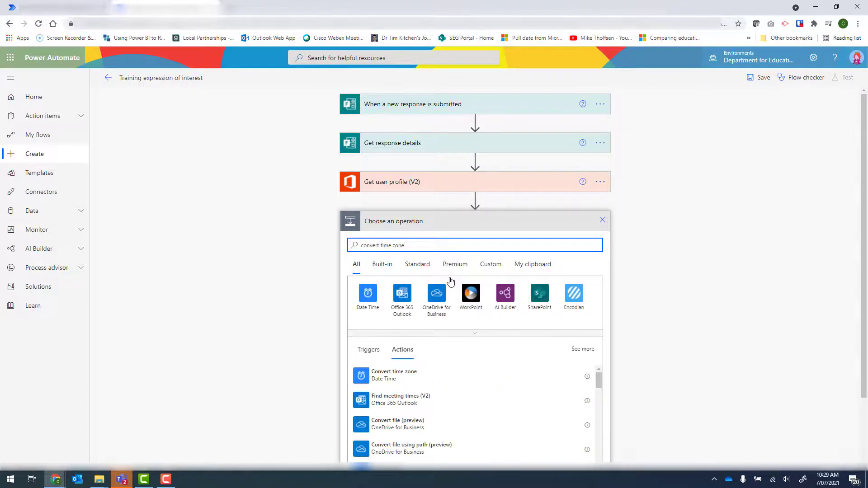
left_click(388, 377)
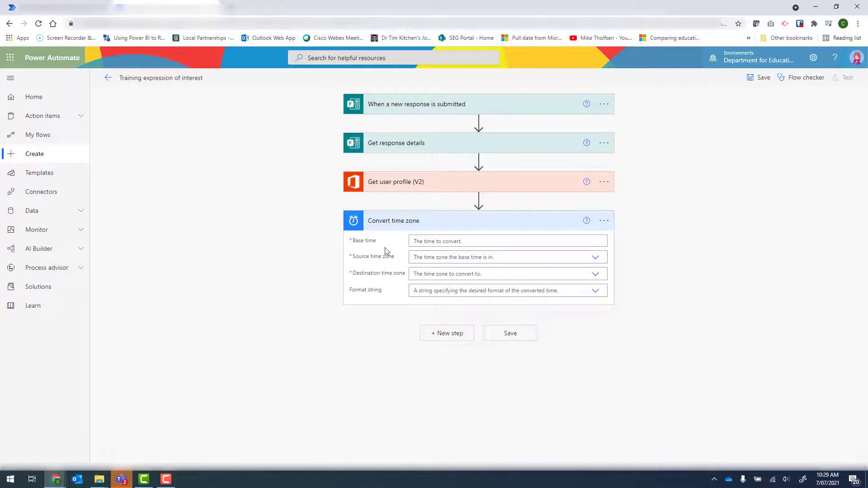
mouse_move(441, 242)
left_click(423, 243)
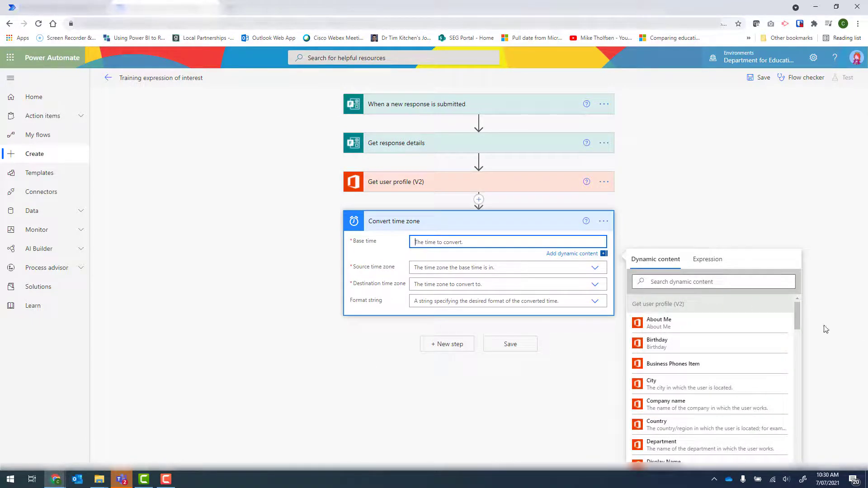
left_click_drag(797, 310, 797, 443)
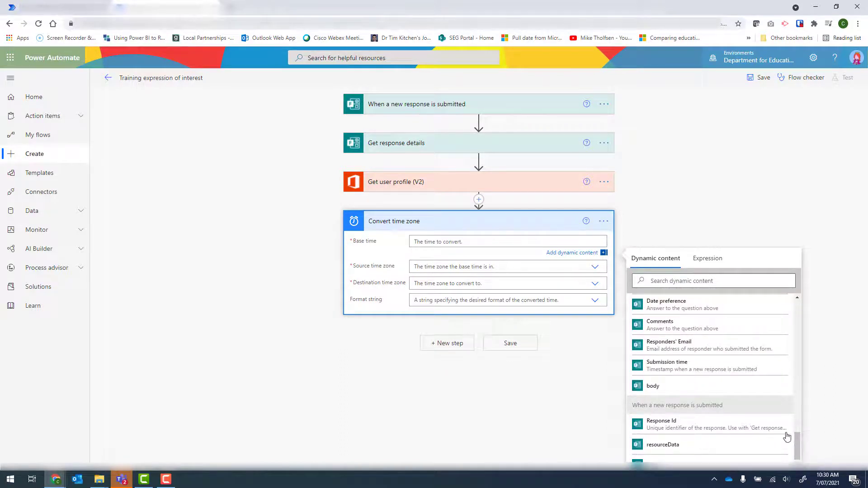
left_click(672, 366)
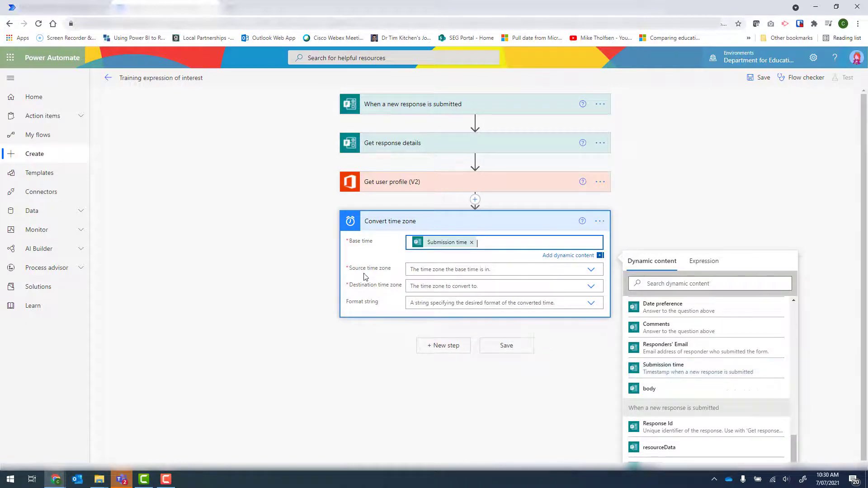
left_click(588, 271)
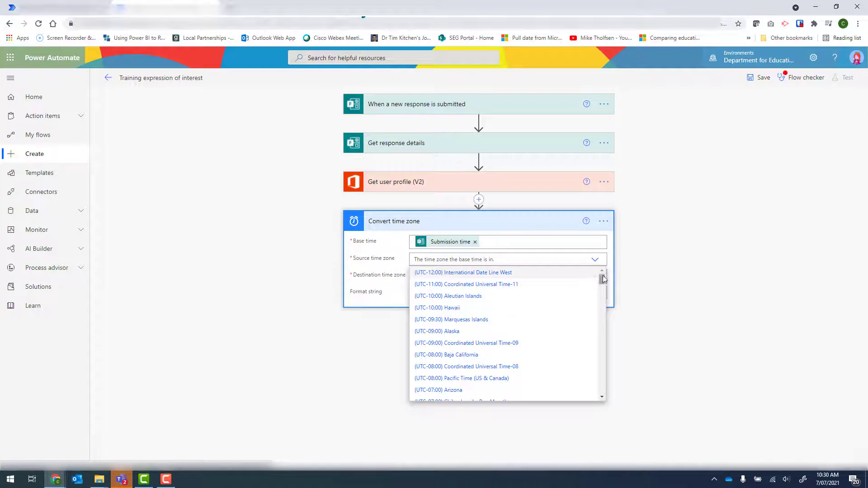
left_click_drag(604, 279, 602, 314)
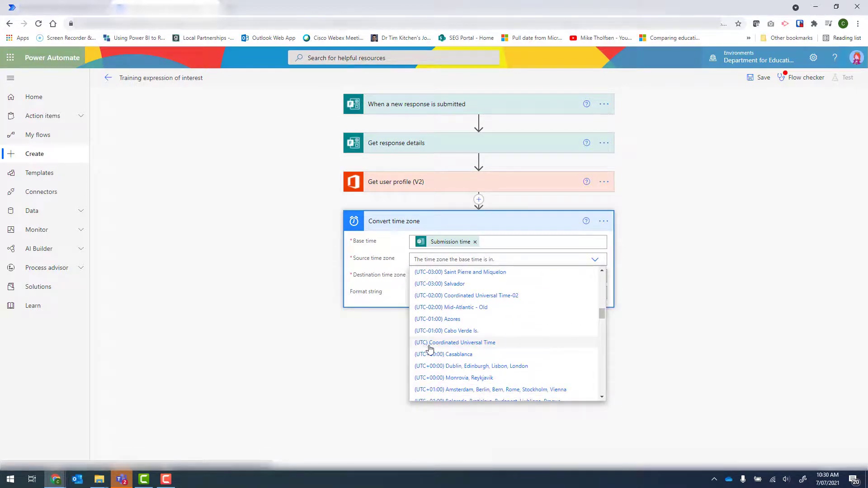
left_click(454, 344)
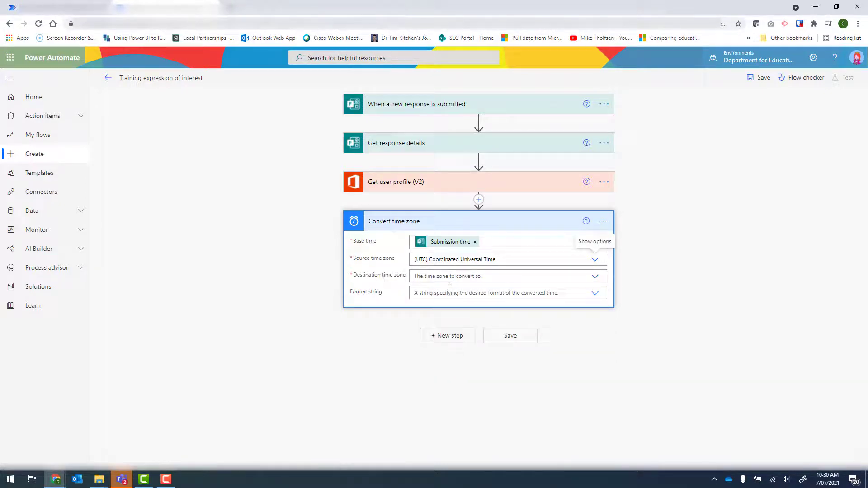
left_click(596, 277)
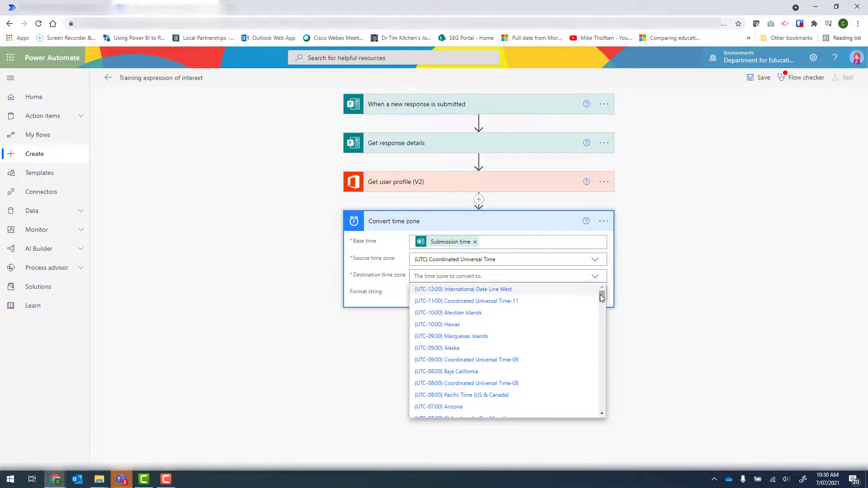
left_click_drag(602, 296, 590, 384)
scroll(498, 397, "down", 1)
scroll(489, 394, "down", 2)
left_click(457, 328)
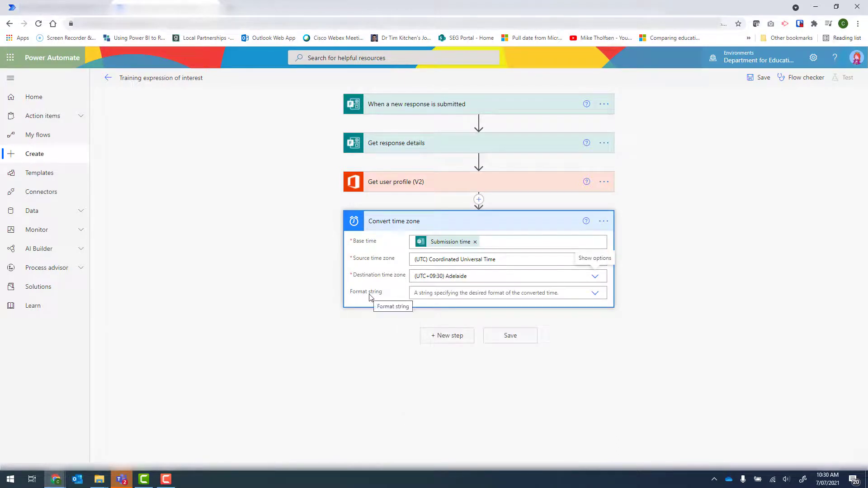
Set the Convert time zone Format string to the custom value yyyy-MM-dd.
left_click(595, 294)
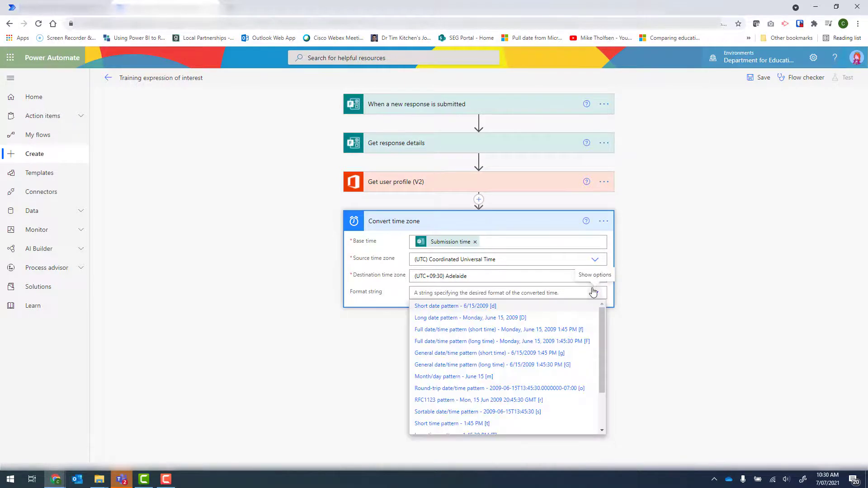
left_click_drag(603, 317, 599, 363)
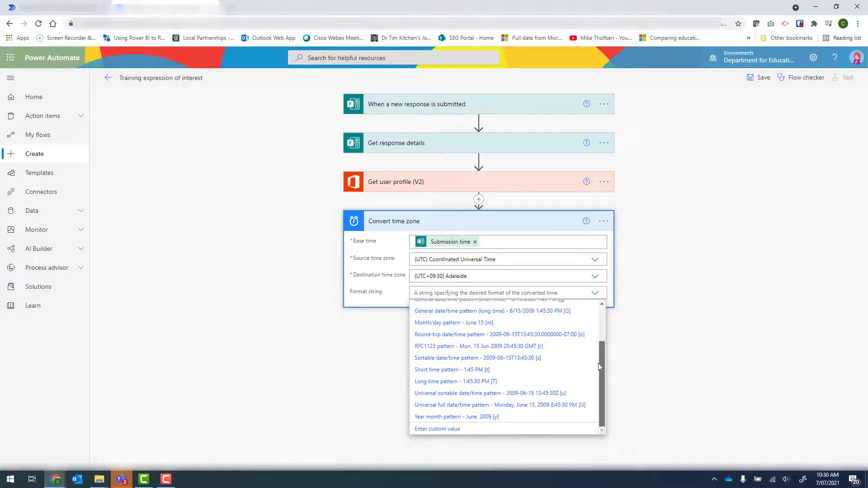
left_click(427, 432)
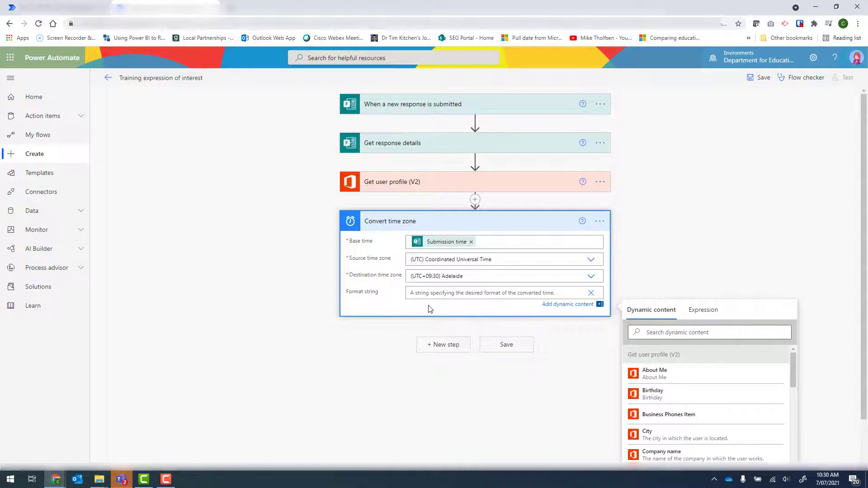
type("yyyy-")
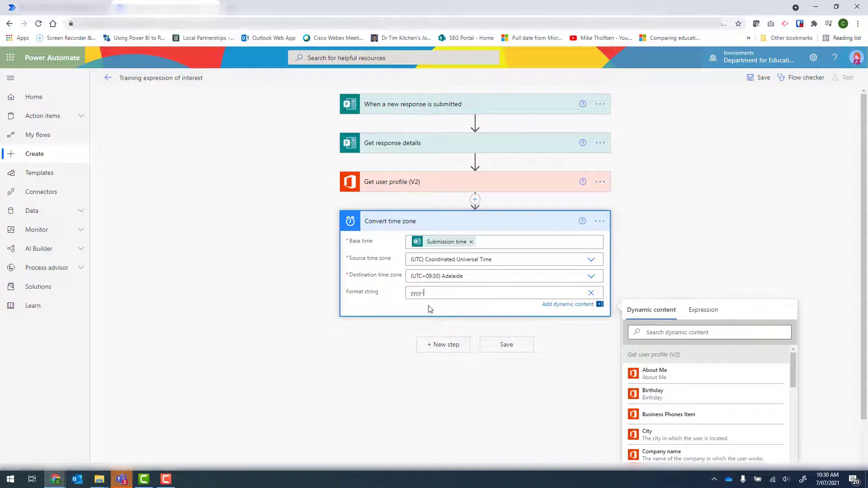
type("MM-dd")
left_click(705, 229)
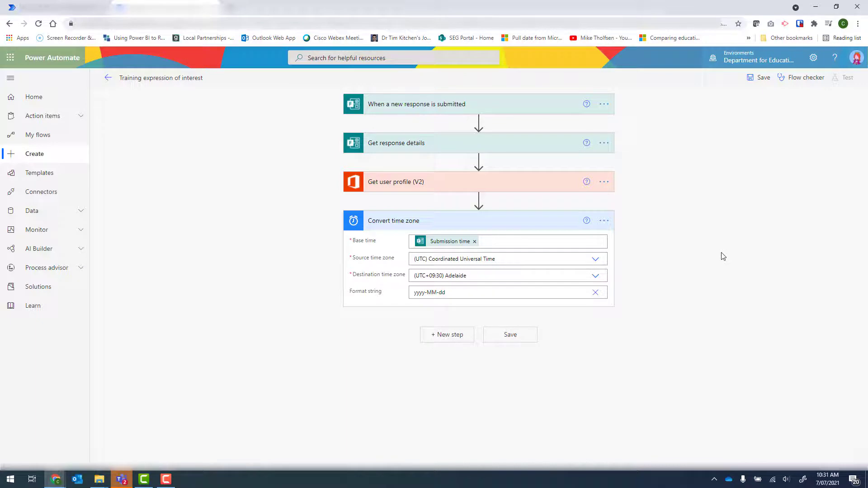
Append a SharePoint 'Create item' action as the flow's last step.
left_click(445, 339)
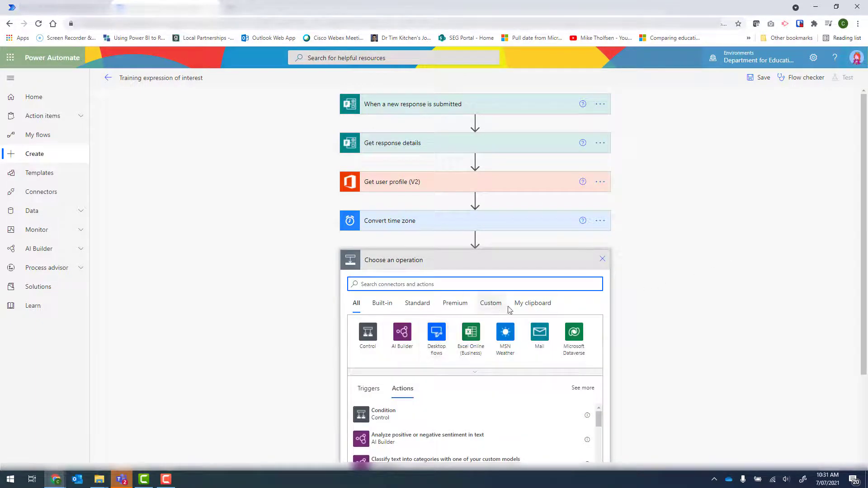
type("creat")
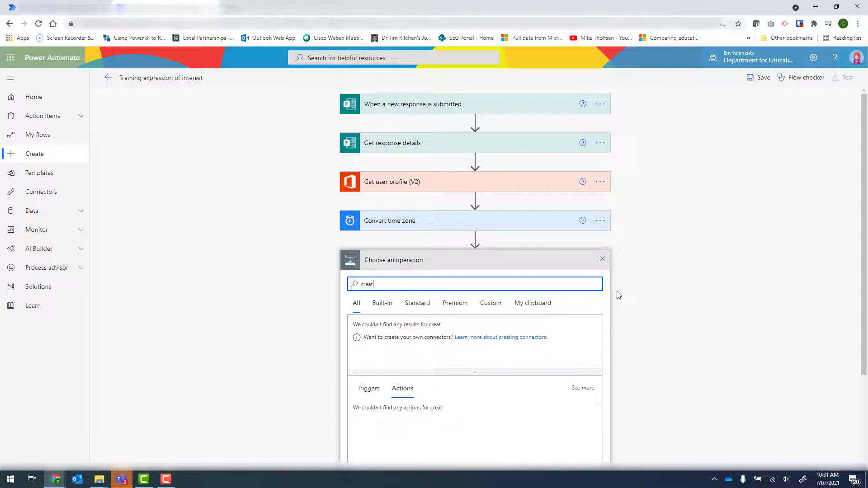
type("e item")
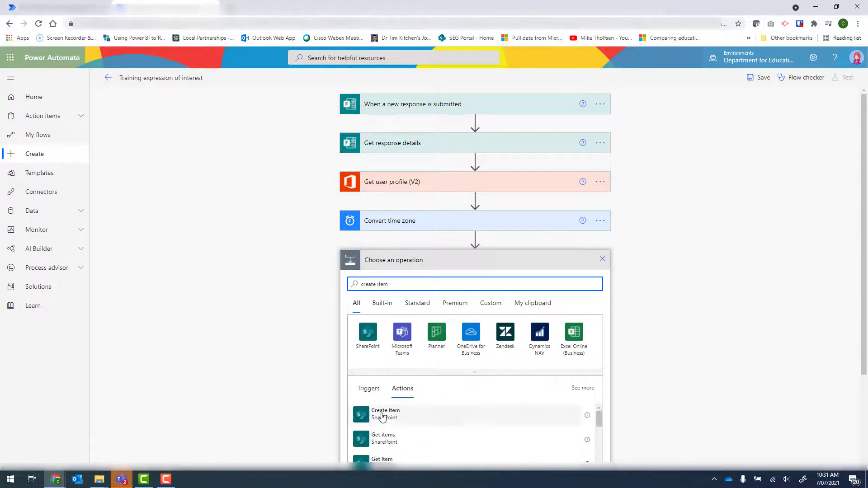
scroll(613, 378, "down", 1)
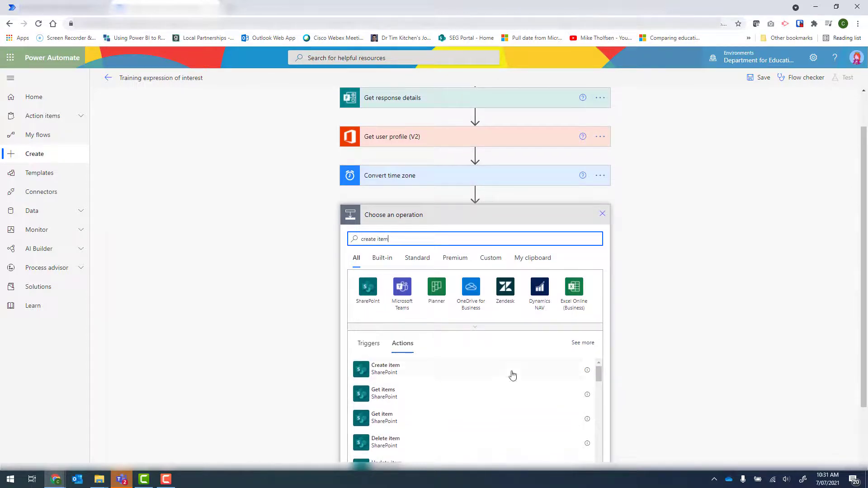
left_click(370, 372)
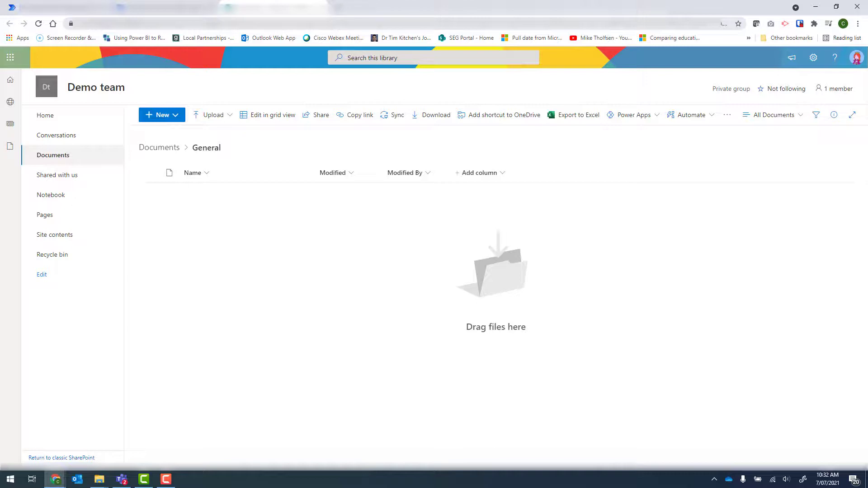
Copy the Demo team SharePoint site's web address from the browser address bar.
left_click(271, 23)
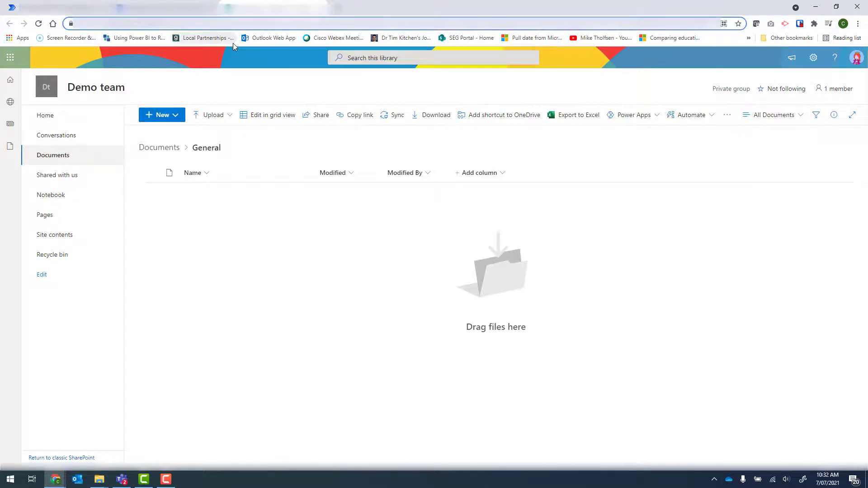
key("ctrl+v")
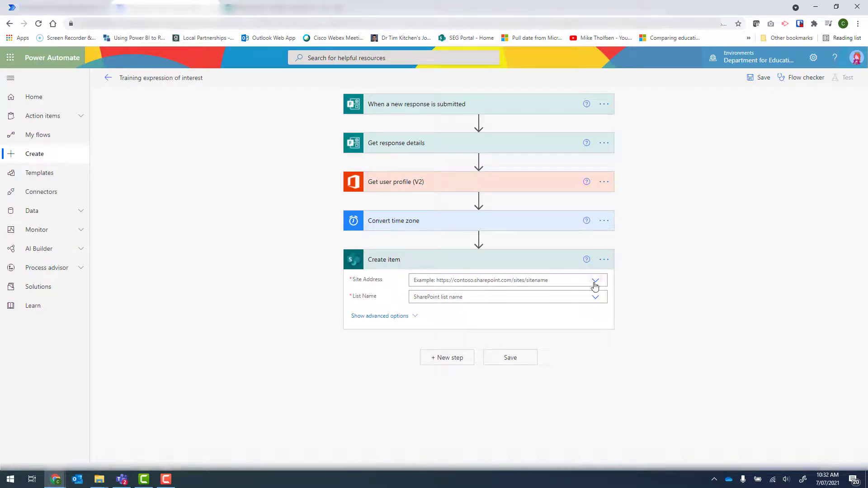
Set Create item's Site Address to the Demoteam2 URL and List Name to Training expression of interest responses.
left_click(596, 280)
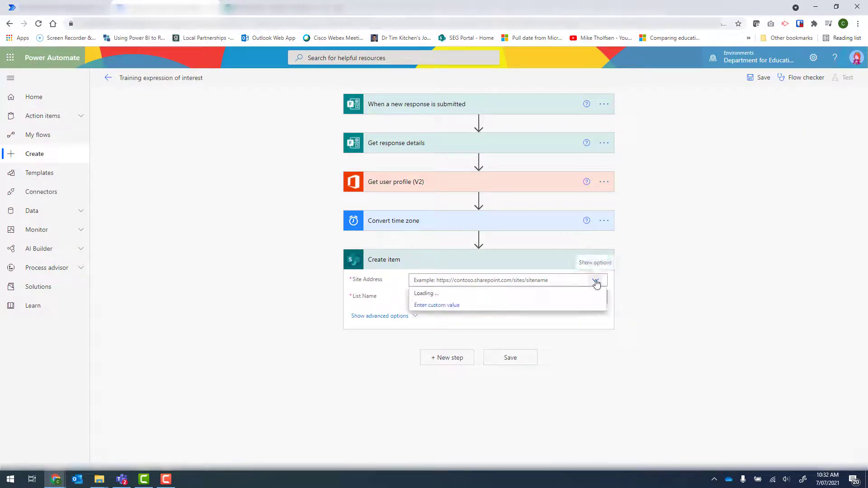
left_click(428, 305)
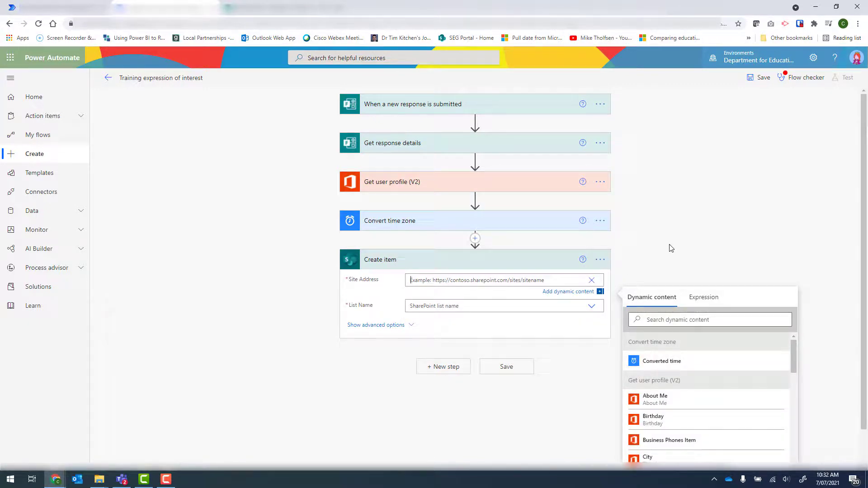
key("ctrl+v")
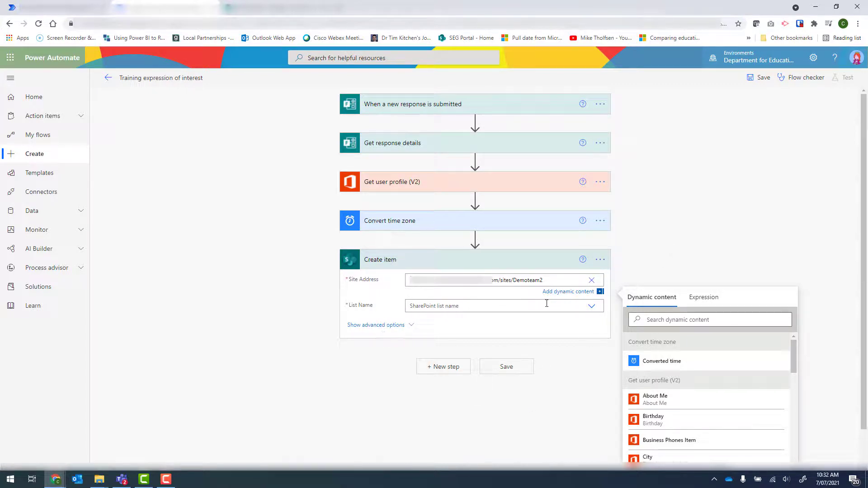
left_click(591, 305)
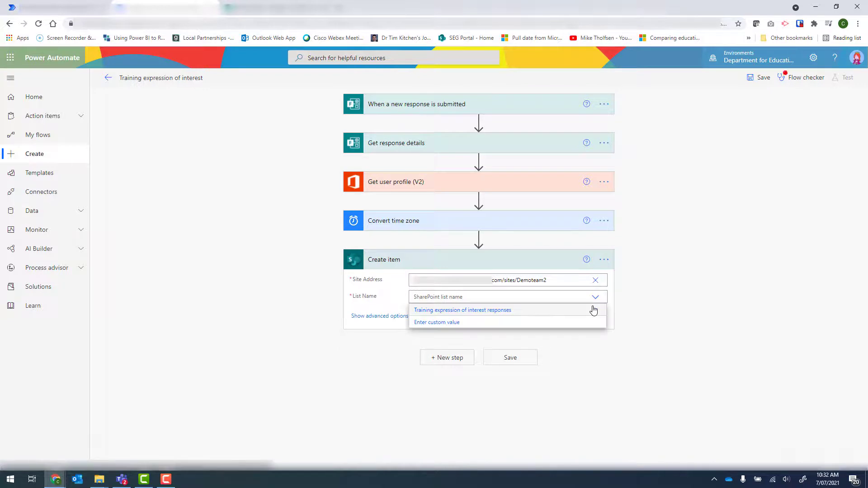
left_click(472, 312)
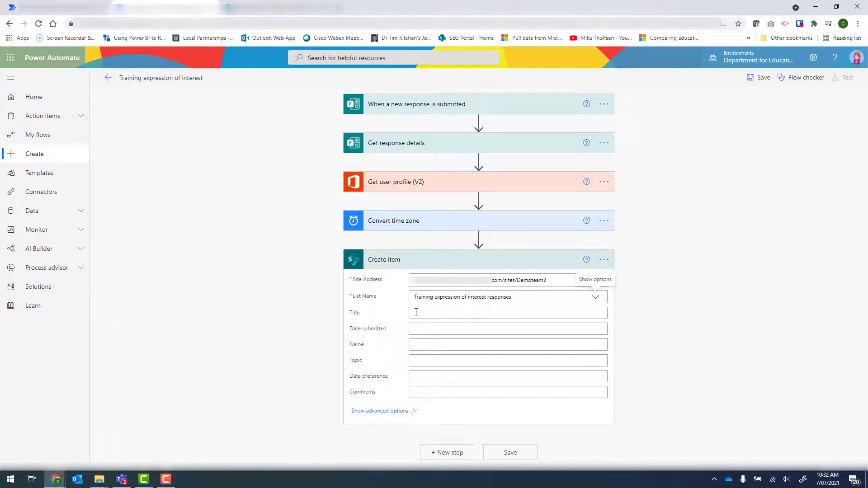
Map Converted time to Date submitted, and Given Name plus Surname to Name.
left_click(459, 329)
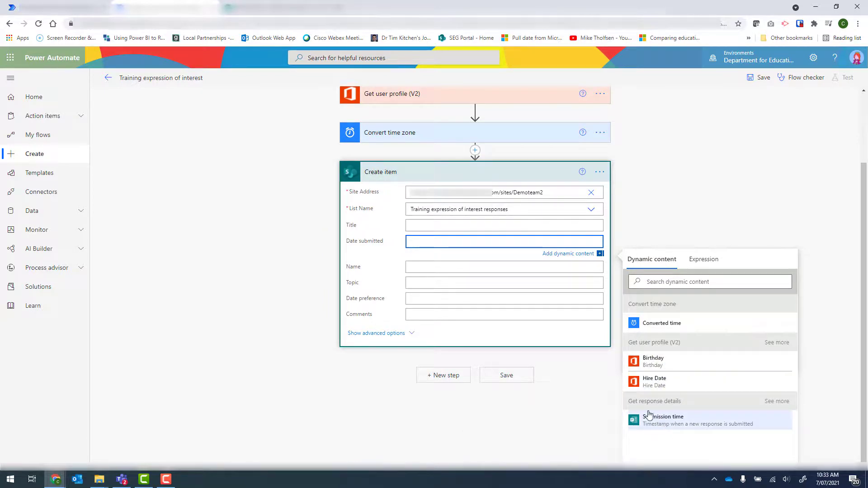
left_click(664, 325)
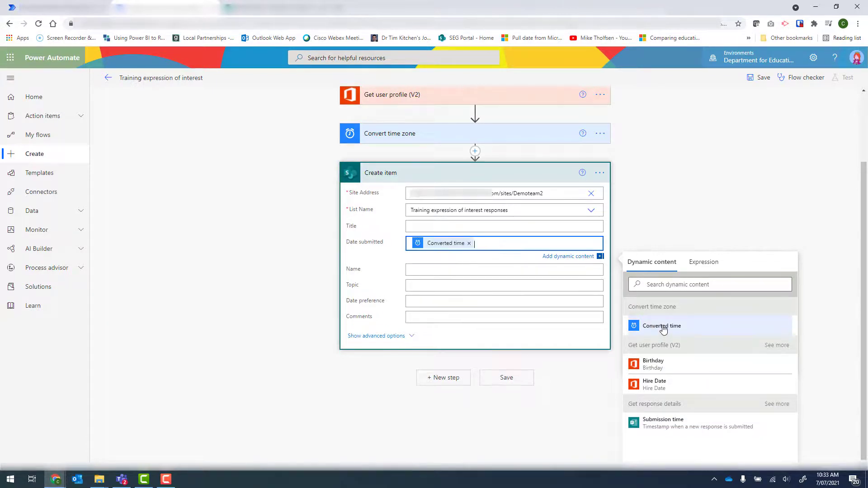
left_click(446, 269)
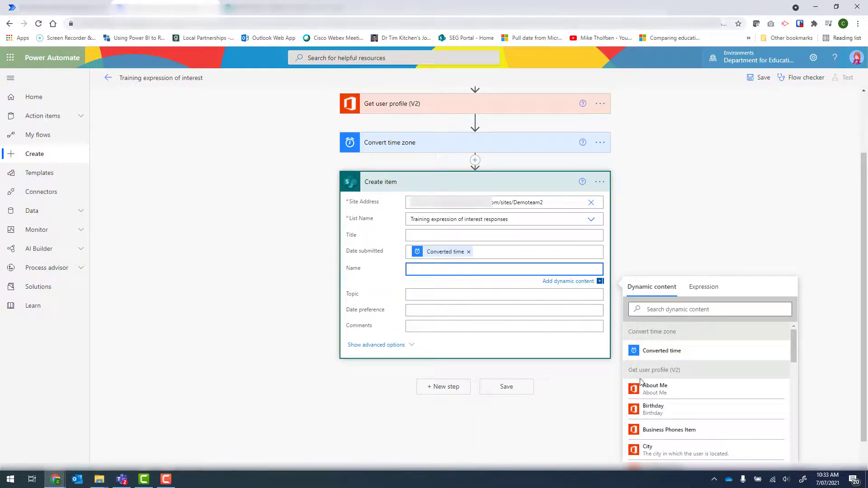
left_click(794, 367)
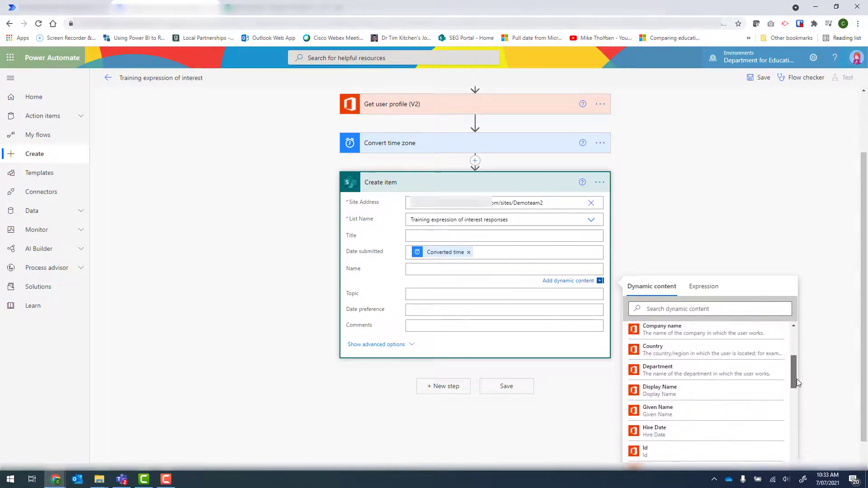
left_click_drag(794, 366, 798, 382)
left_click(707, 392)
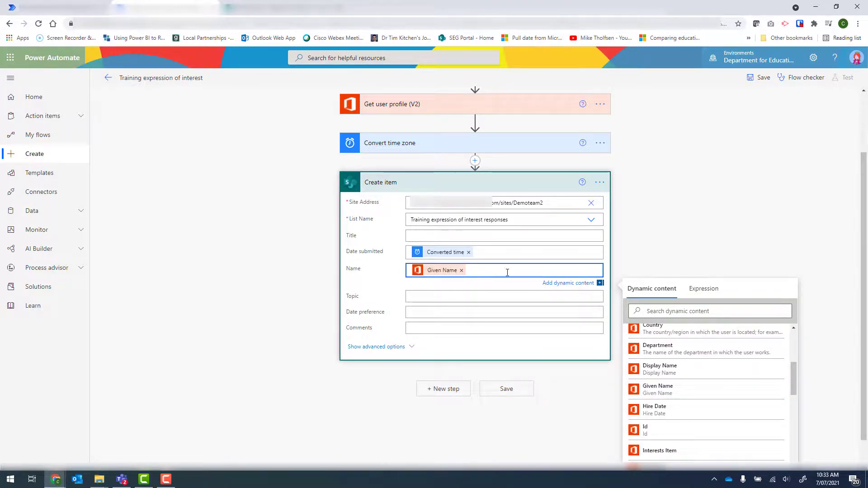
left_click_drag(792, 375, 785, 449)
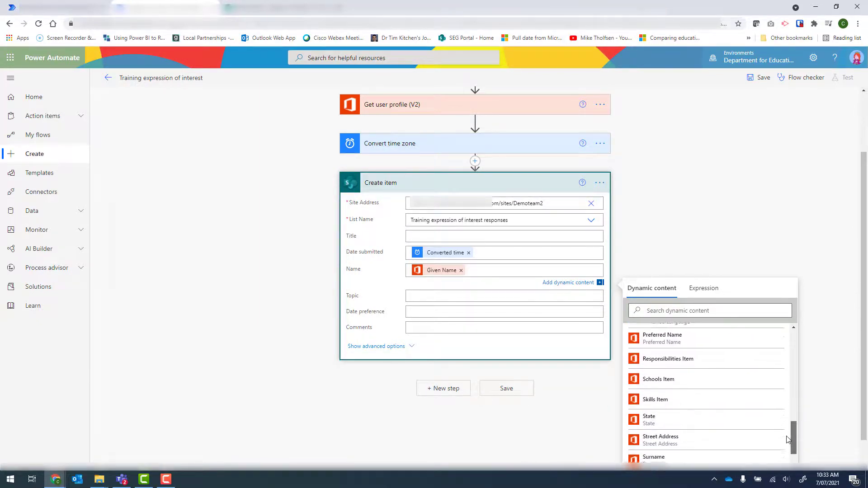
left_click(682, 415)
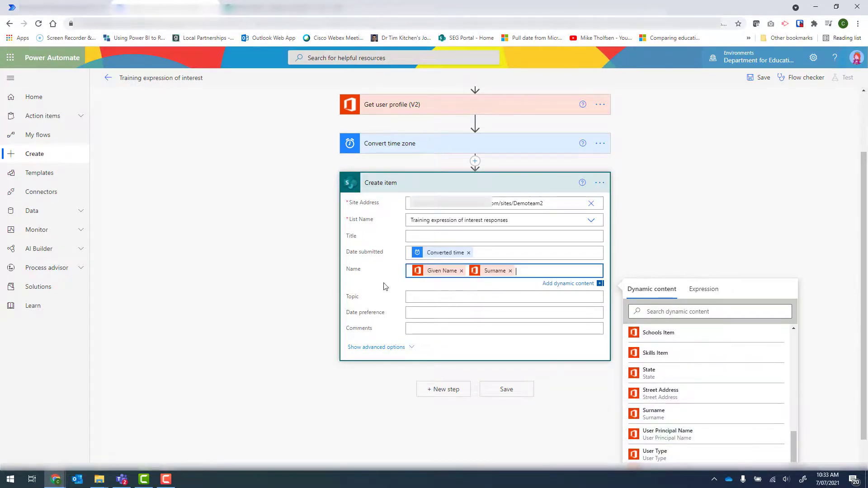
Map the form's Topic and Comments answers to the Topic and Comments columns.
left_click(410, 297)
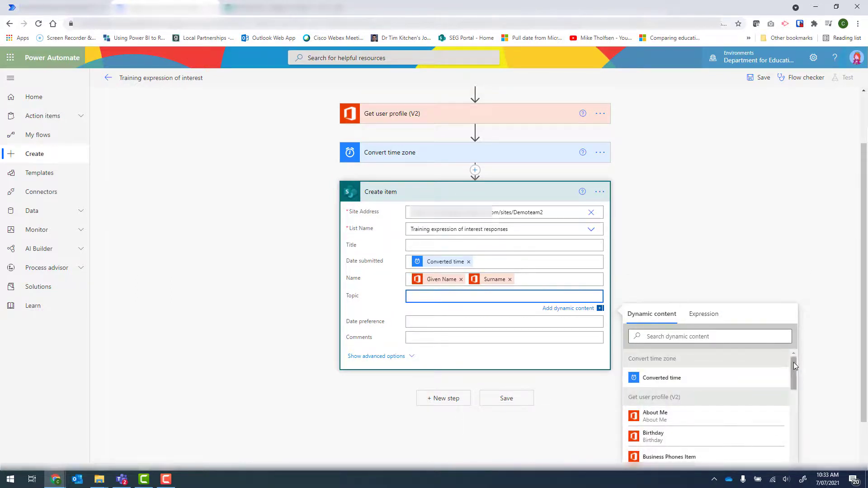
left_click_drag(794, 362, 790, 445)
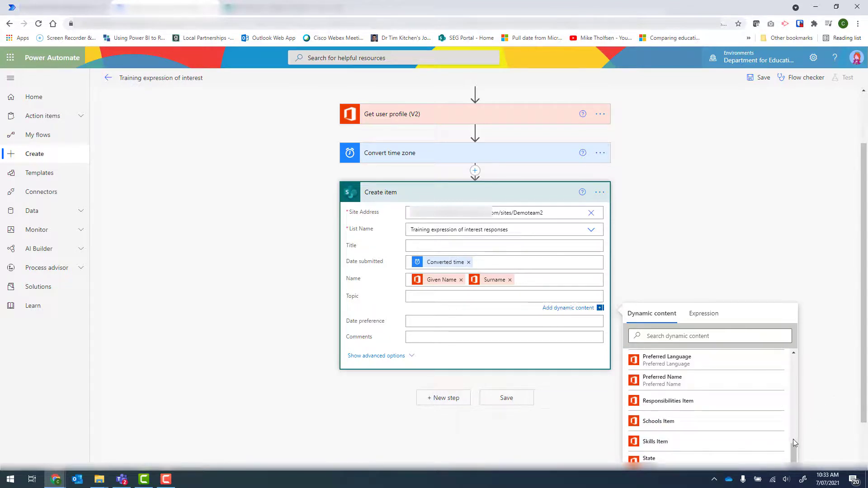
left_click_drag(793, 444, 793, 463)
scroll(742, 448, "down", 2)
scroll(719, 438, "down", 2)
scroll(705, 431, "down", 2)
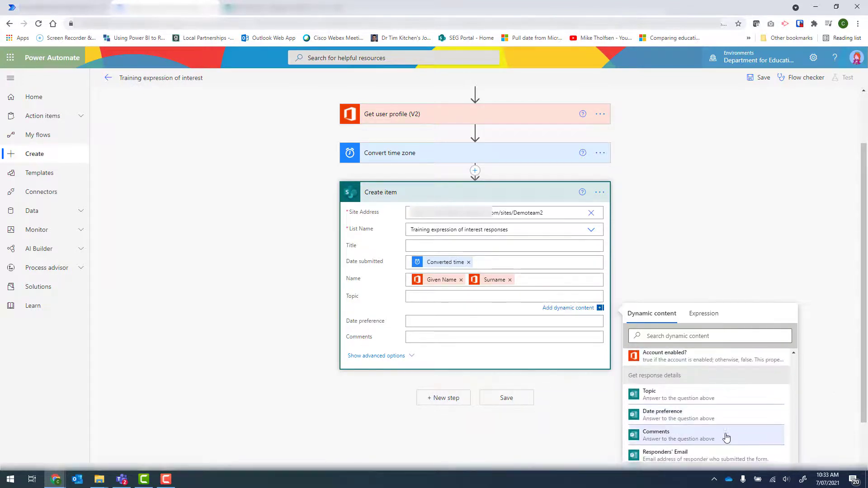
left_click(650, 394)
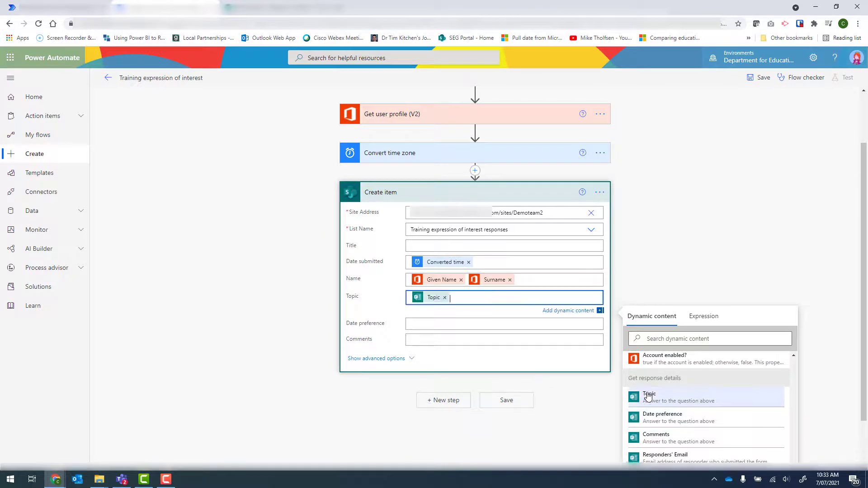
left_click(435, 324)
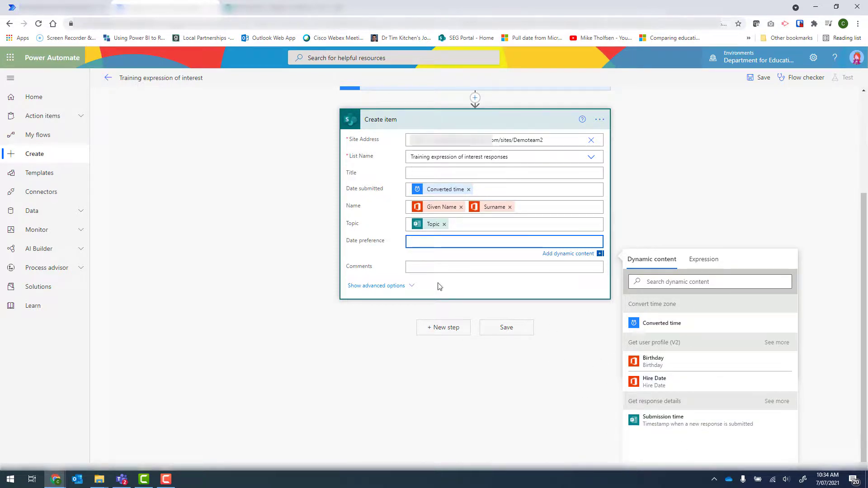
left_click(421, 267)
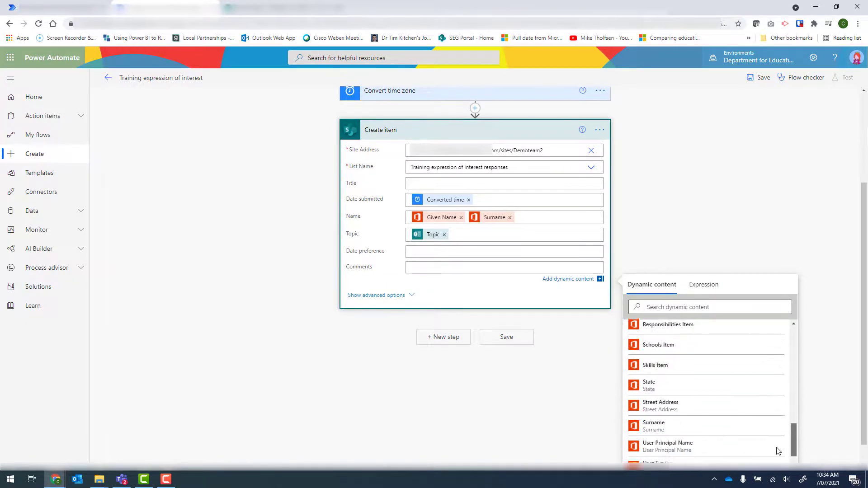
left_click_drag(797, 342, 775, 452)
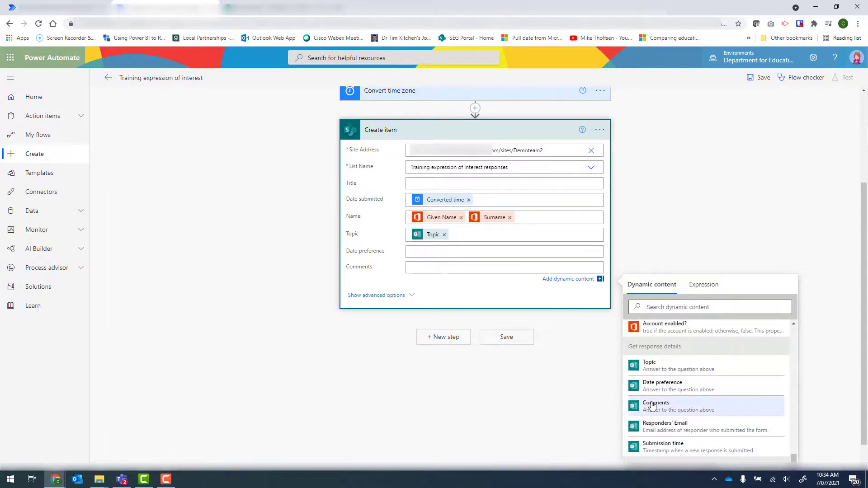
left_click(652, 406)
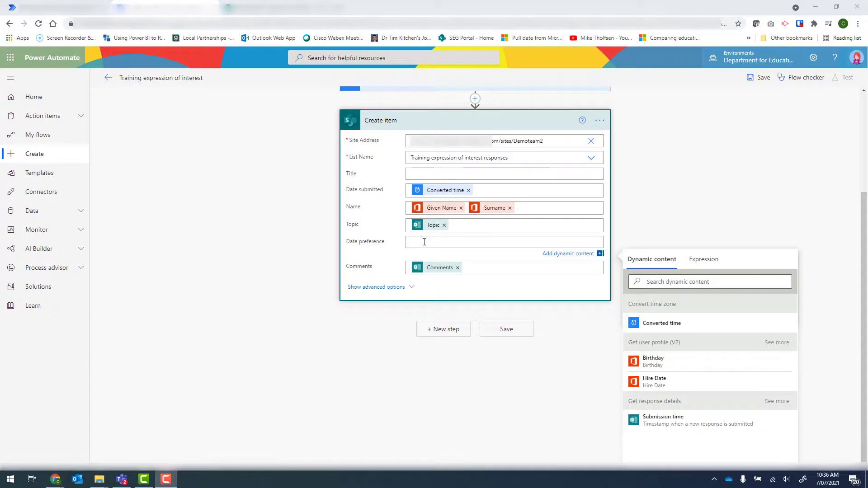
Set Date preference to a formatDateTime expression on the form's Date preference answer.
left_click(425, 244)
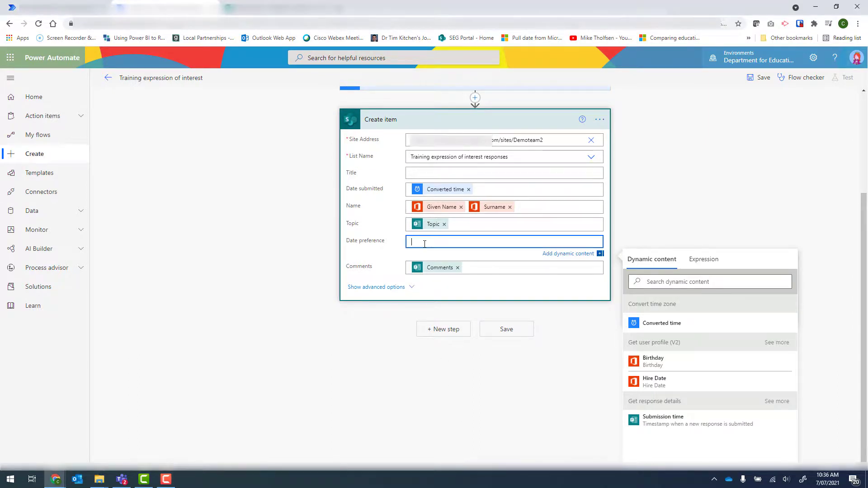
left_click(703, 265)
type("f")
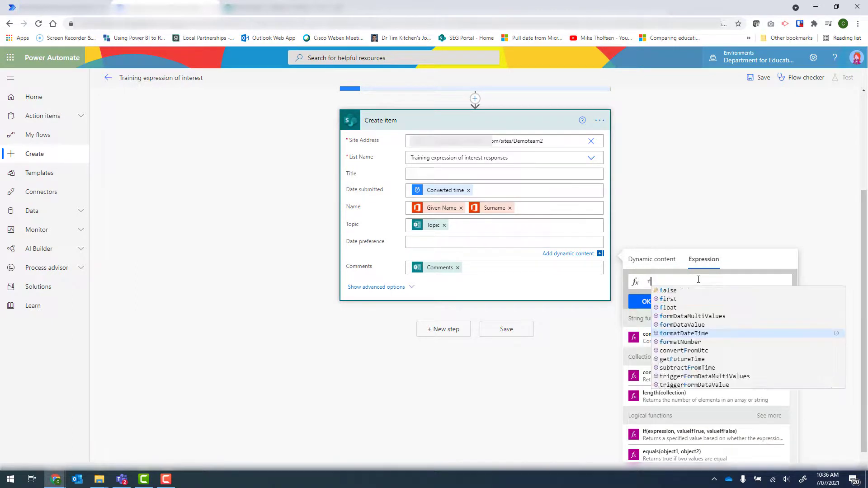
type("ormat")
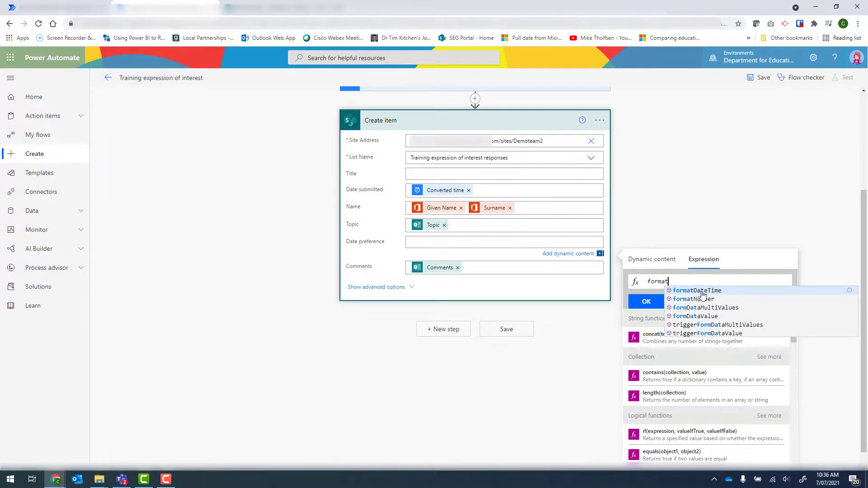
left_click(701, 291)
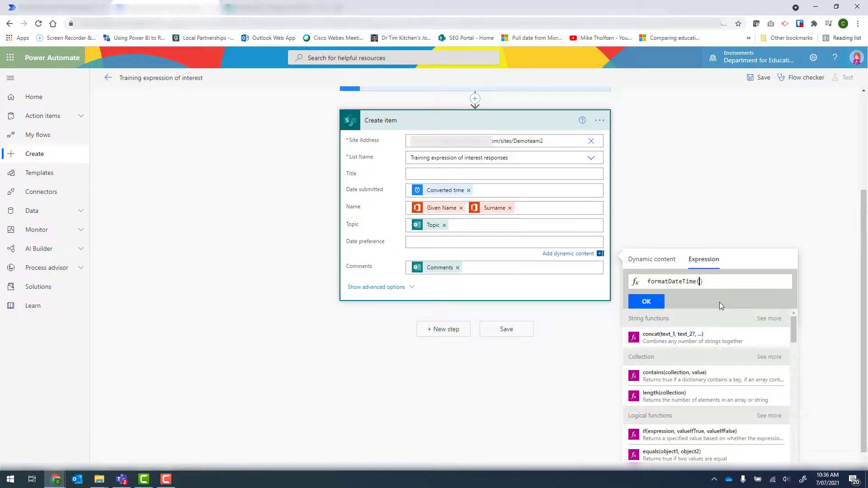
type("(")
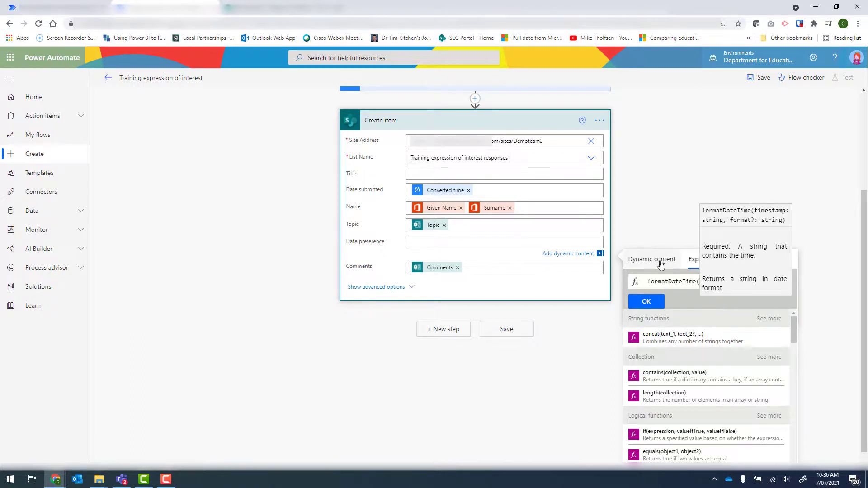
left_click(644, 263)
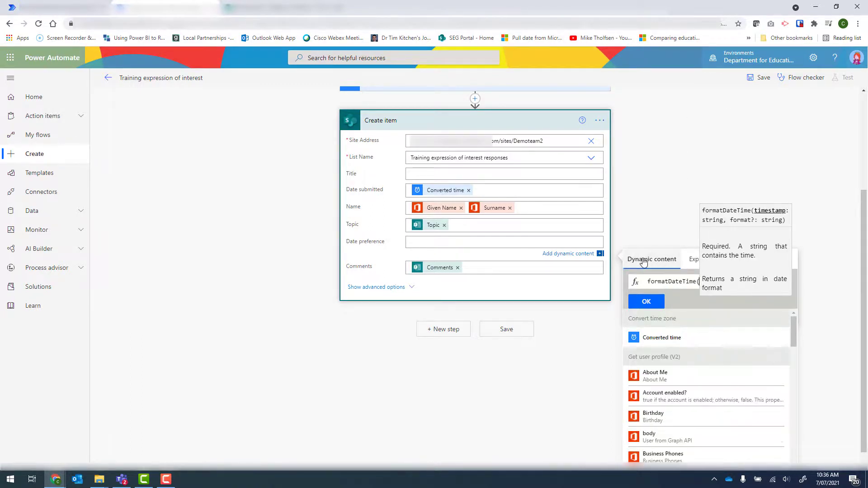
left_click_drag(791, 335, 794, 454)
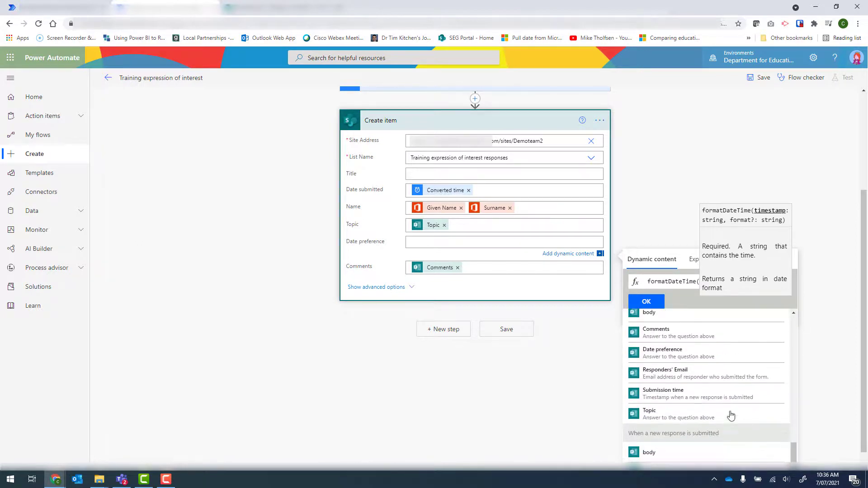
left_click(669, 357)
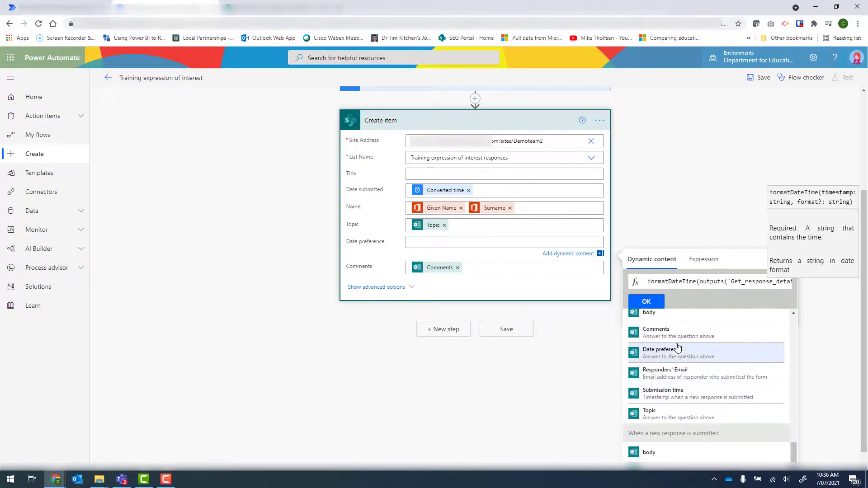
double_click(747, 281)
key("End")
key("Left")
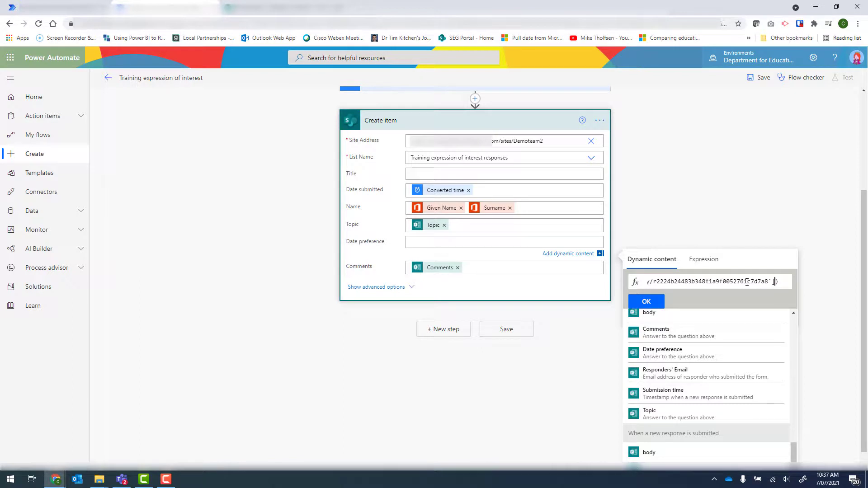
type(",")
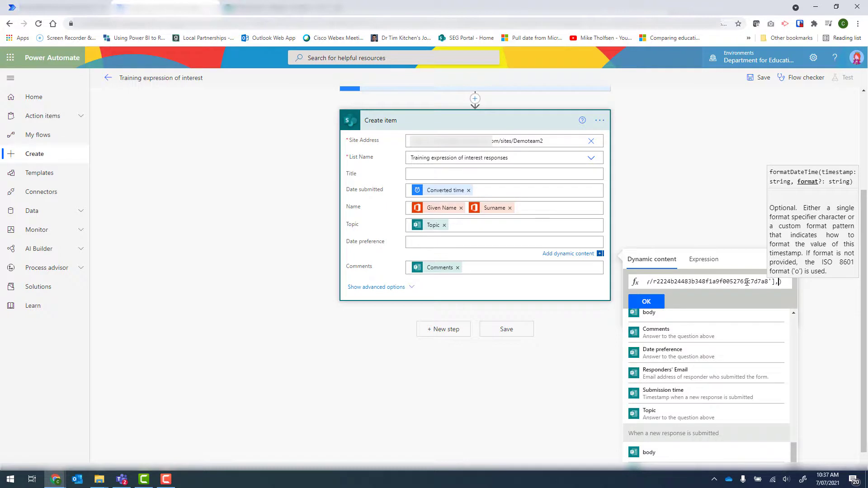
type("'yyyy-MM")
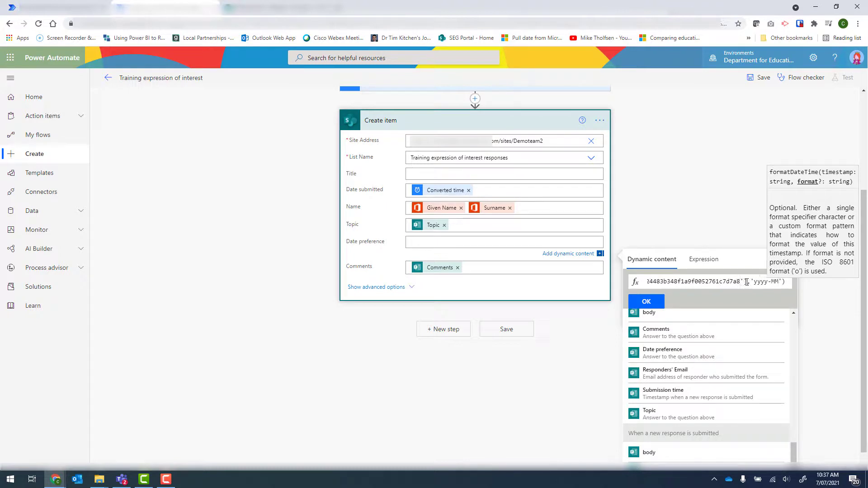
type("-dd")
left_click(647, 302)
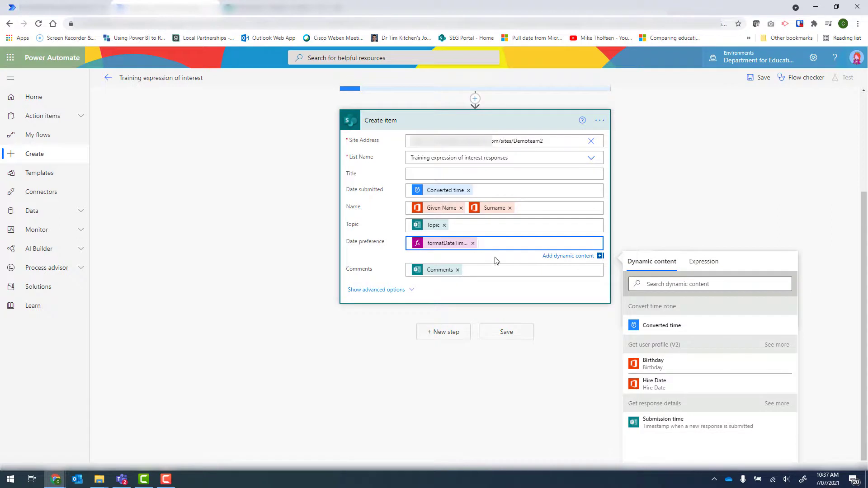
Save the flow, go to its details page, and bring up the Training expression of interest form.
left_click(507, 332)
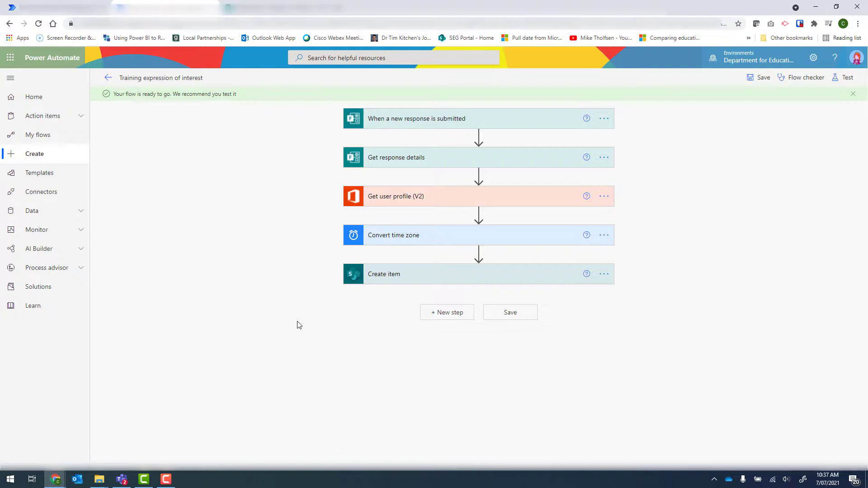
left_click(106, 79)
mouse_move(55, 479)
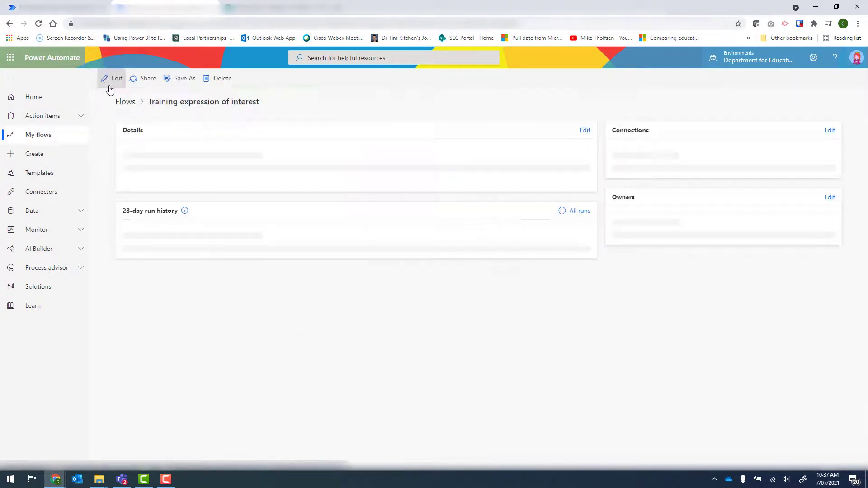
left_click(214, 433)
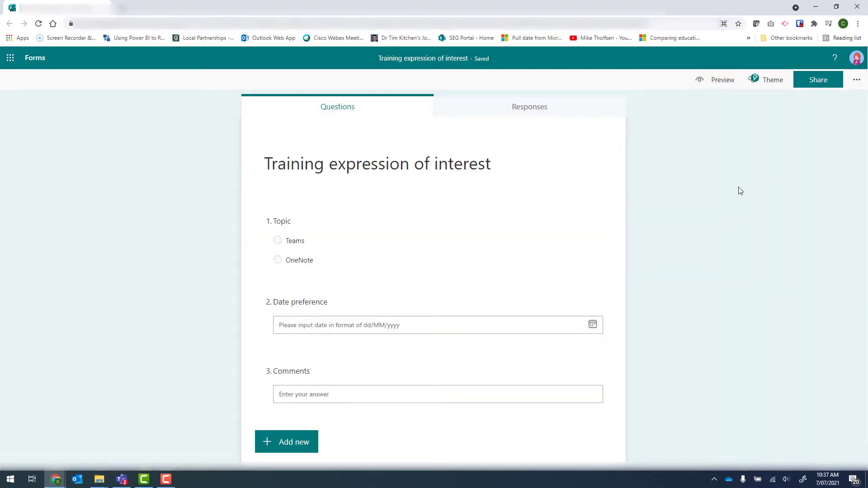
Preview the form and submit Teams, 07/07/2021 and 'Please focus on notifications'.
left_click(714, 83)
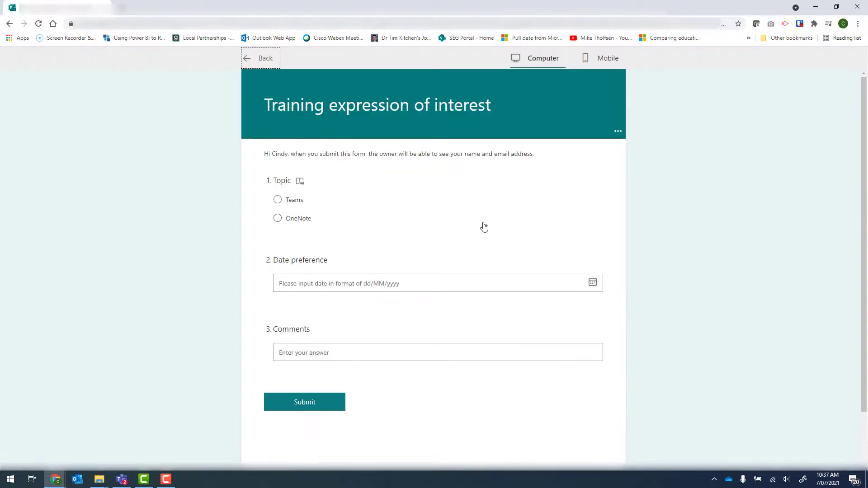
left_click_drag(270, 153, 290, 167)
left_click(278, 199)
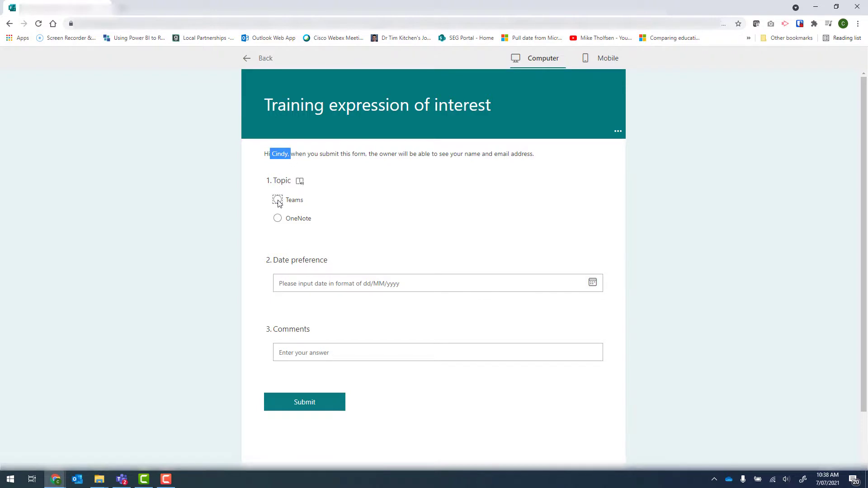
left_click(592, 282)
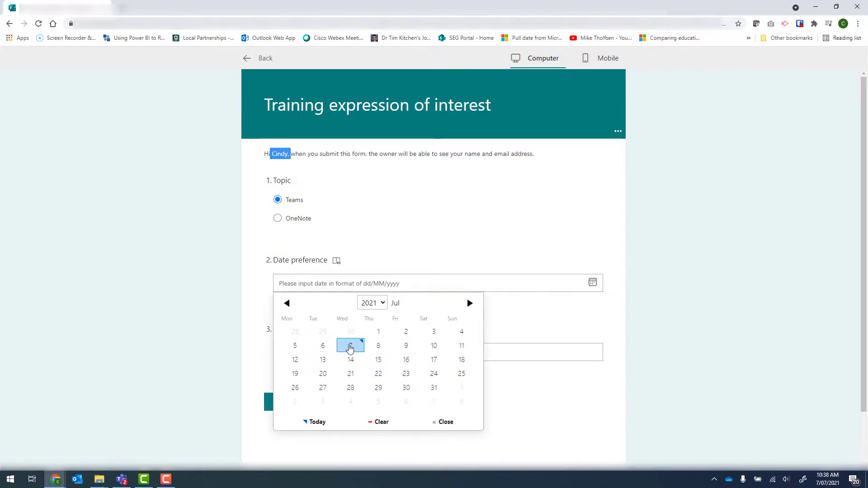
left_click(350, 346)
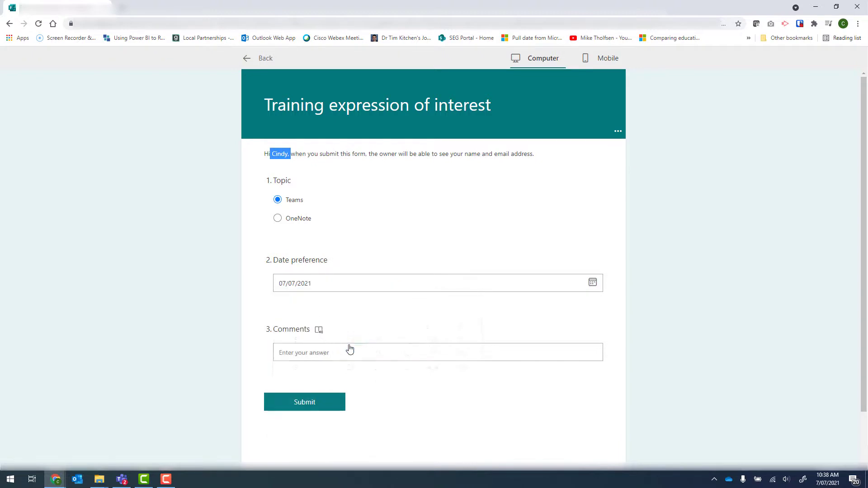
left_click(316, 354)
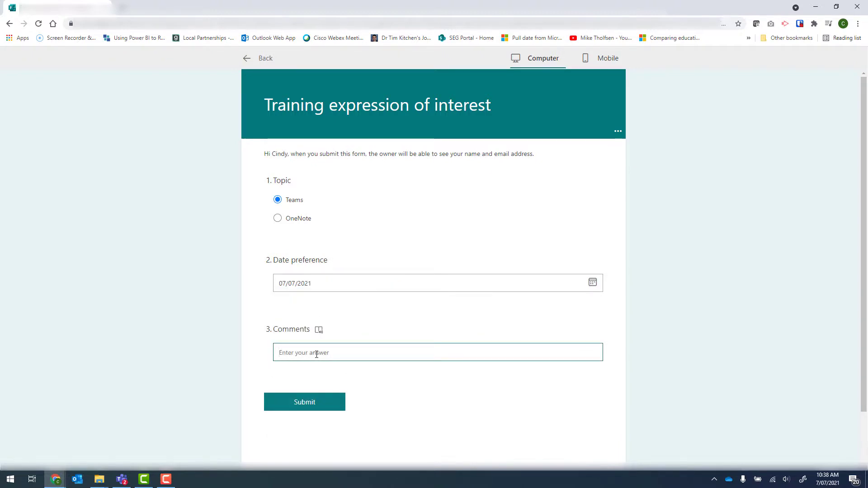
type("Please focus")
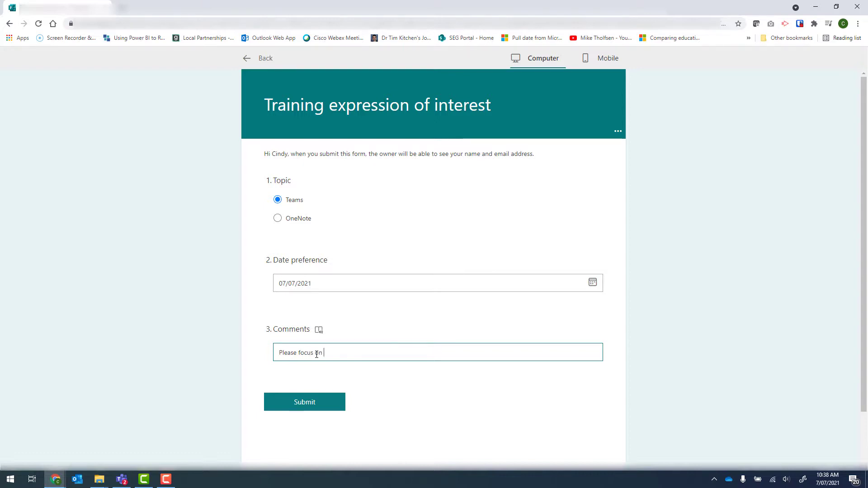
type(" on notifications")
left_click(291, 406)
key("ctrl+Tab")
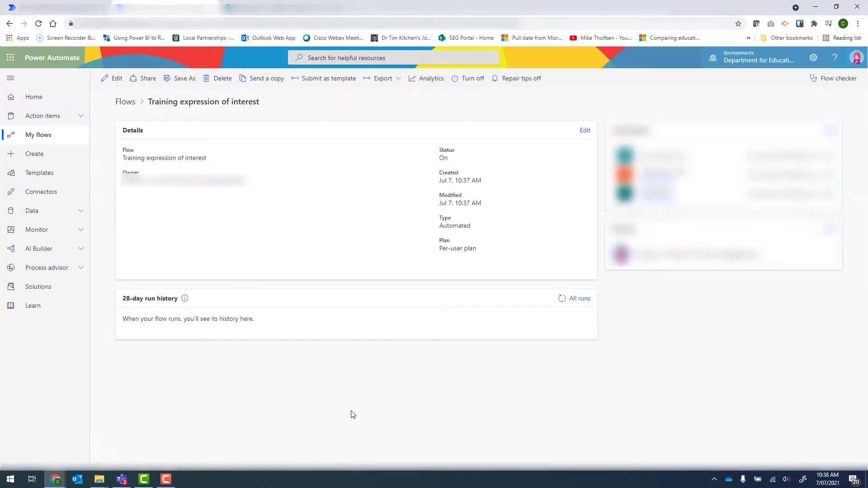
Reload the flow details page to check for the test run.
left_click(39, 24)
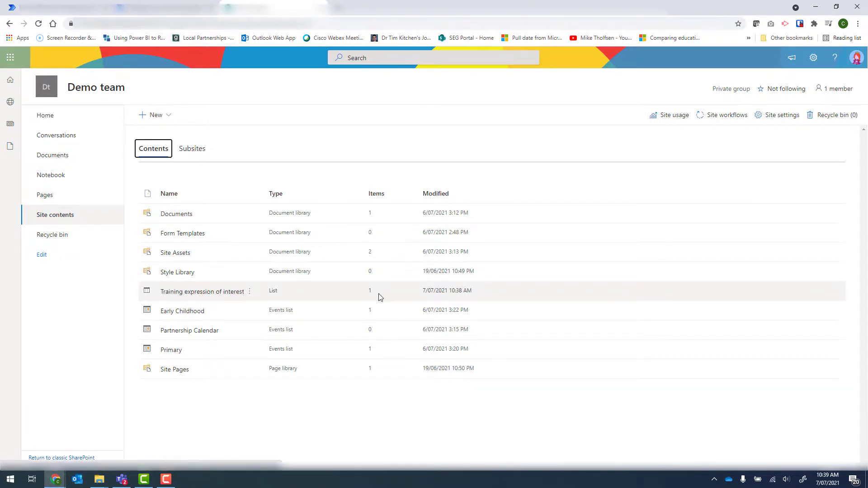
Open the Training expression of interest list to check the new row, then return to Teams.
left_click(207, 296)
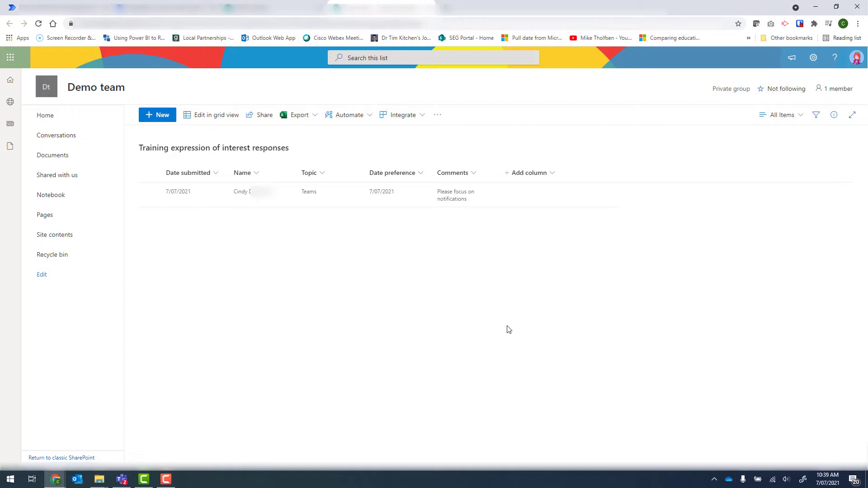
left_click(121, 480)
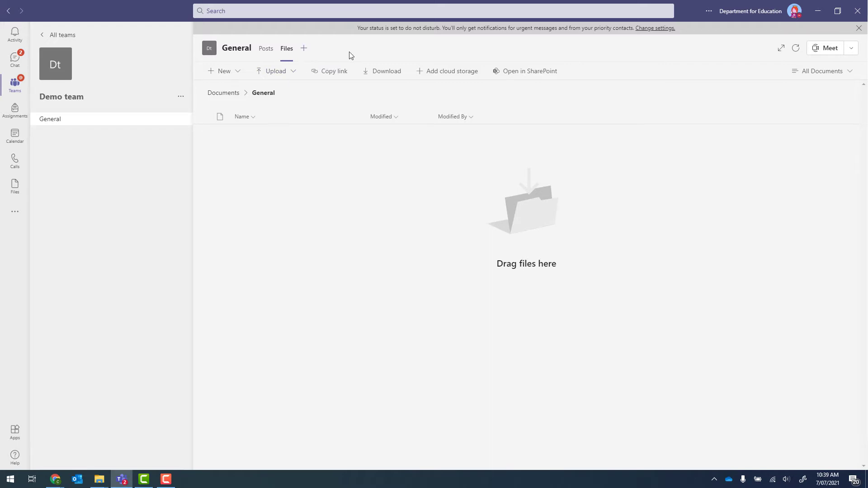
Add a SharePoint tab for the Training expression of interest responses list, with no channel post.
left_click(305, 52)
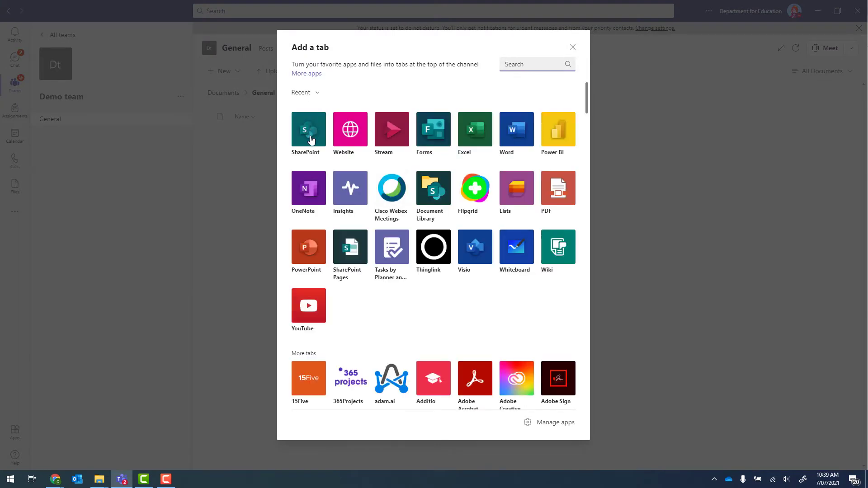
left_click(311, 140)
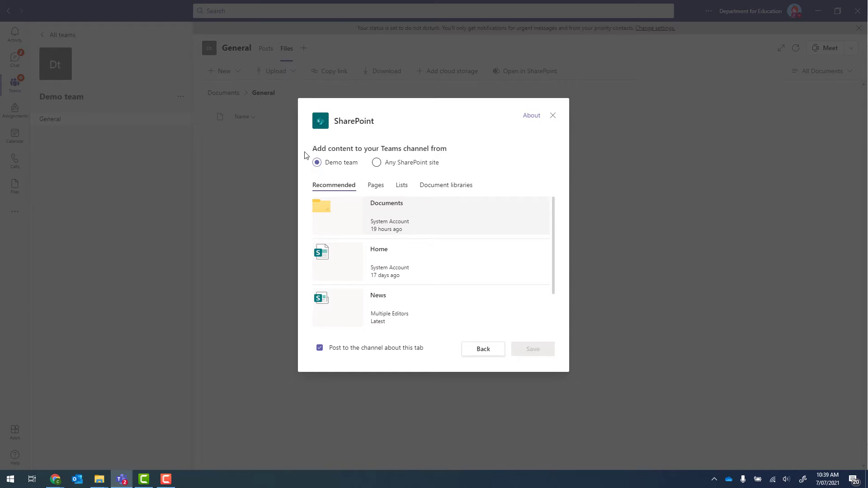
left_click(402, 187)
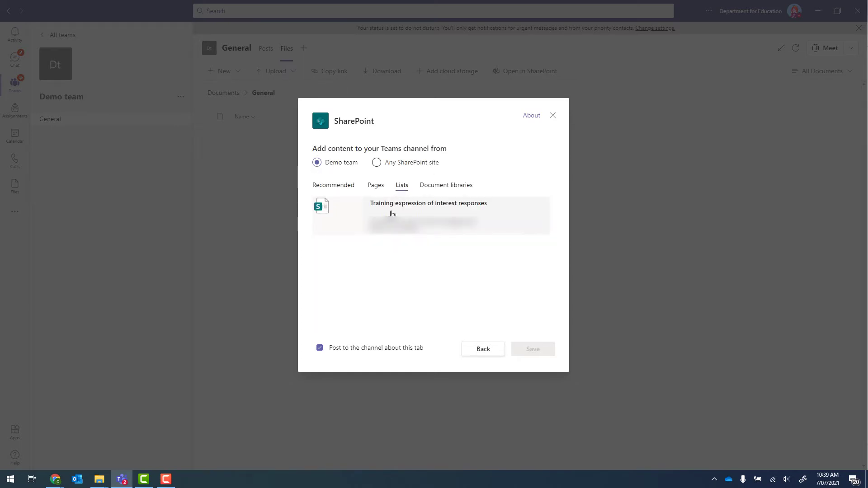
left_click(376, 213)
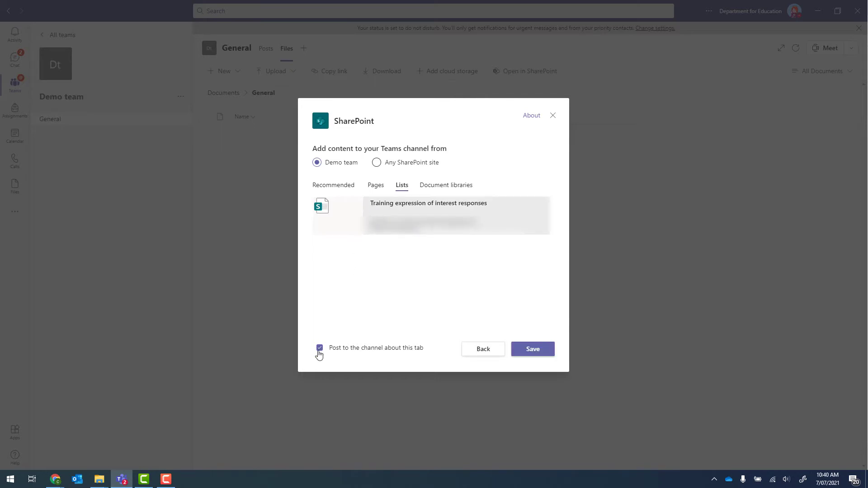
left_click(320, 349)
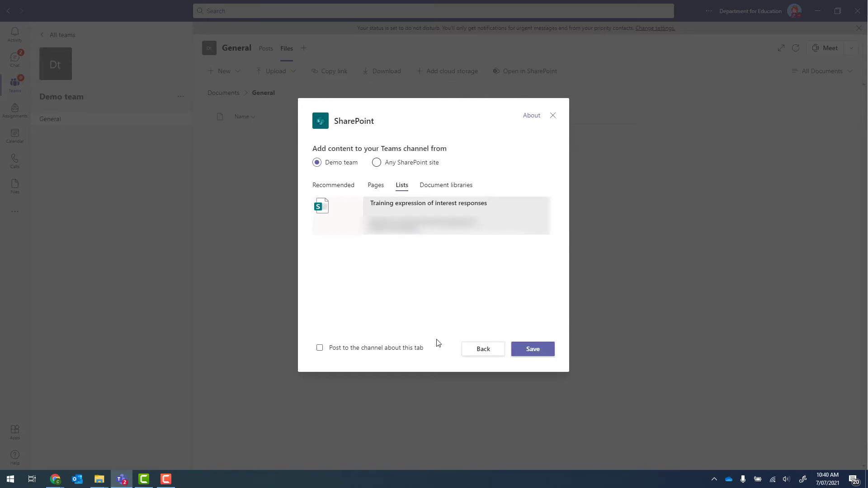
left_click(533, 350)
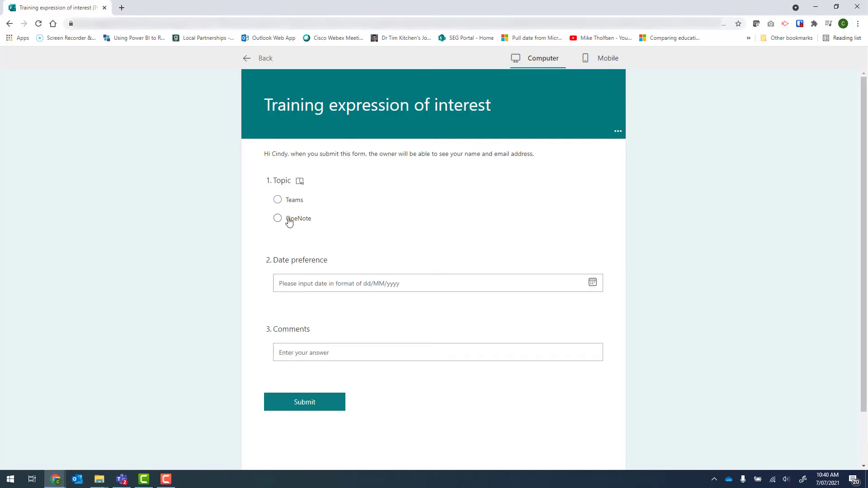
Submit a second form response: OneNote, 24/07/2021, 'Looking forward to it'.
left_click(286, 218)
left_click(358, 281)
left_click(433, 327)
left_click(319, 354)
type("Looking forward to it")
left_click(295, 402)
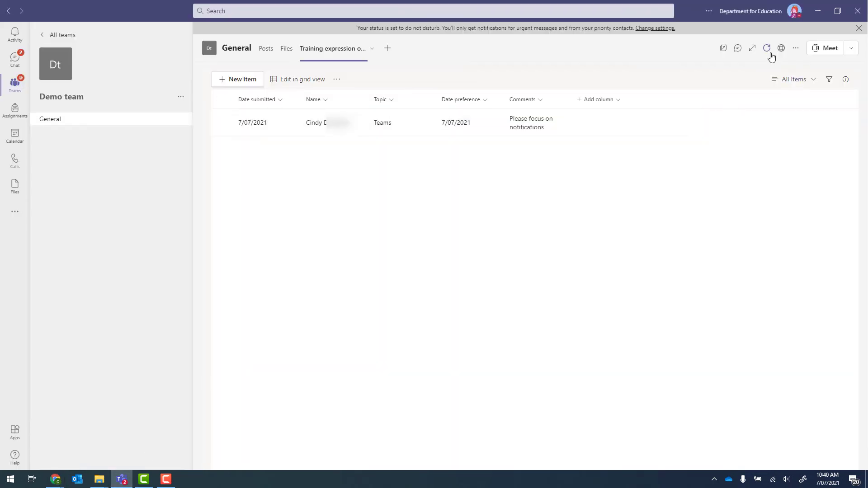
Reload the Teams list tab and select both response rows.
left_click(767, 49)
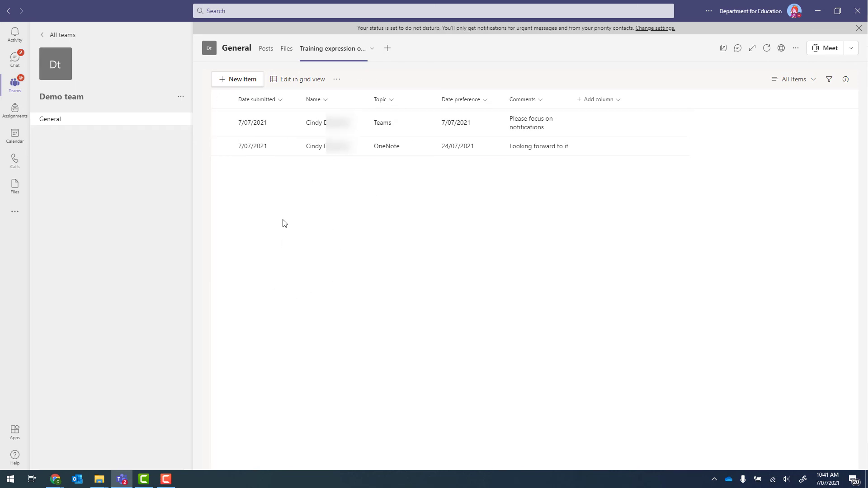
left_click(221, 121)
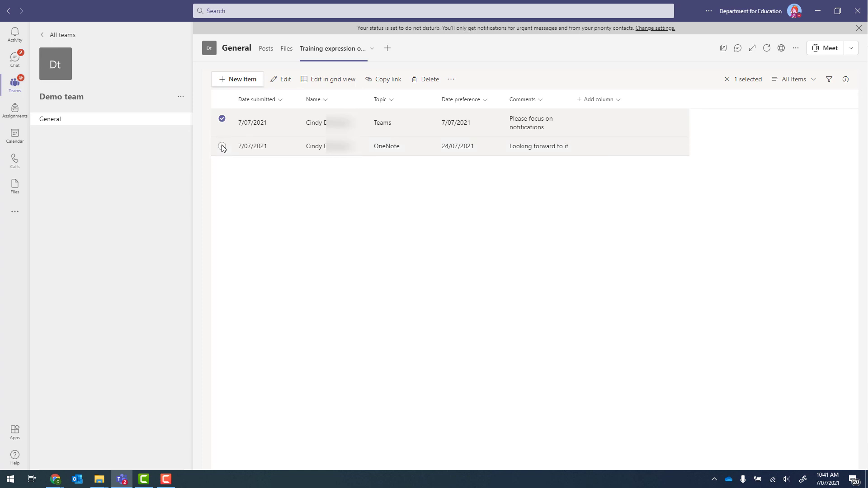
left_click(222, 146)
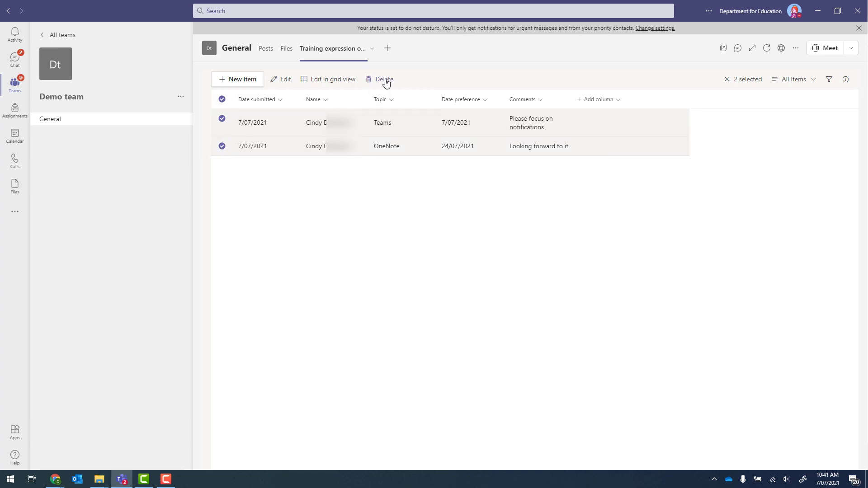